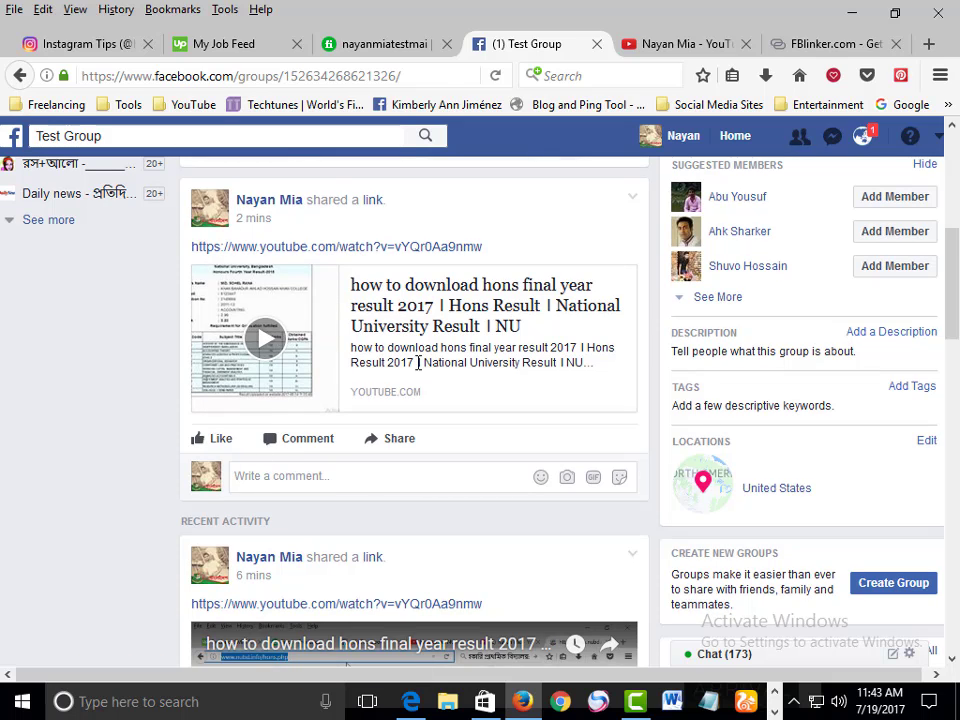
Compare how the shared YouTube links are previewed in the Test Group feed, with small and large thumbnails
scroll(418, 362, down, 2)
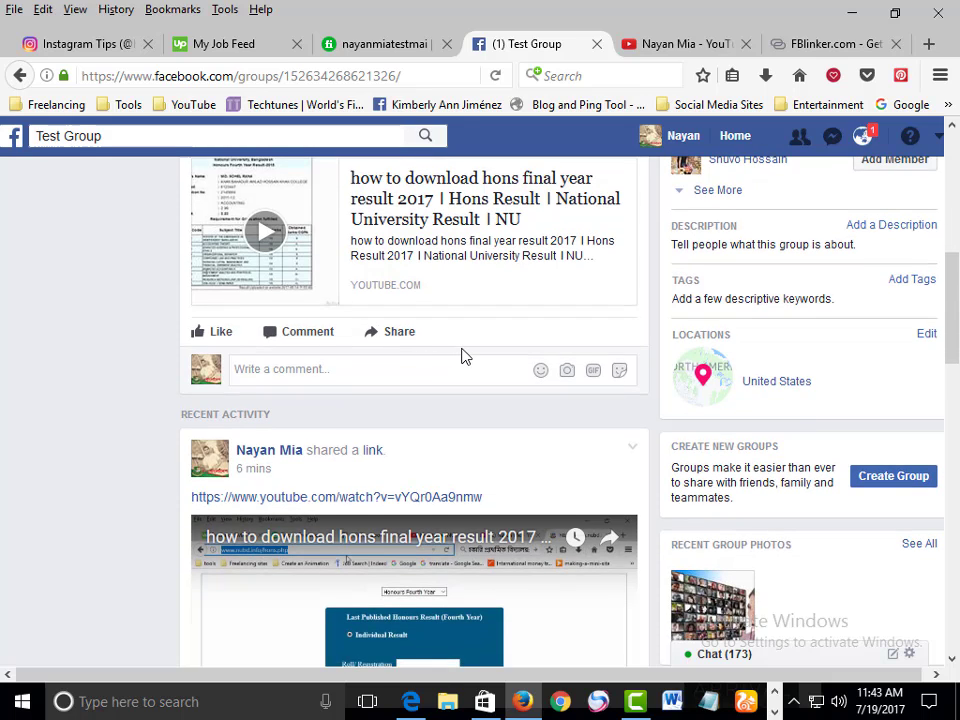
scroll(463, 356, down, 6)
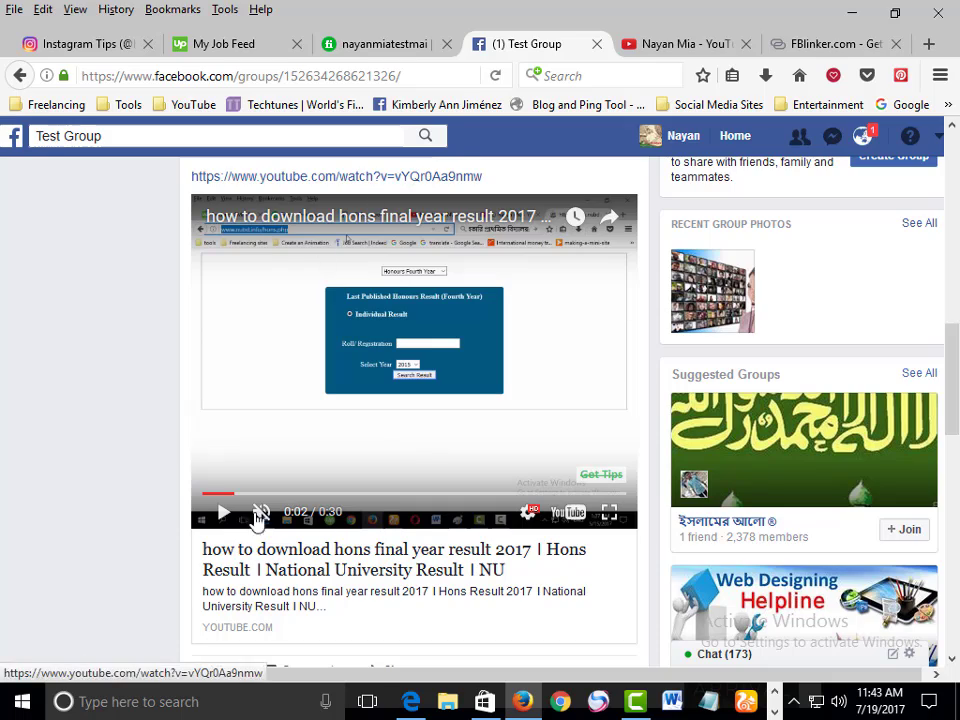
scroll(330, 525, up, 2)
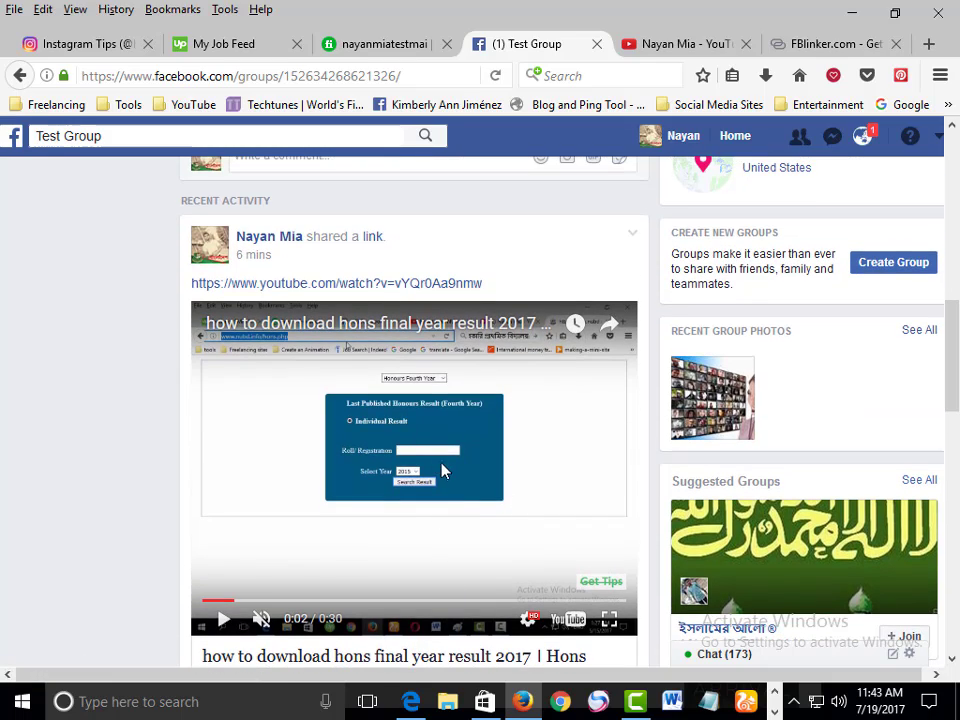
scroll(443, 471, up, 10)
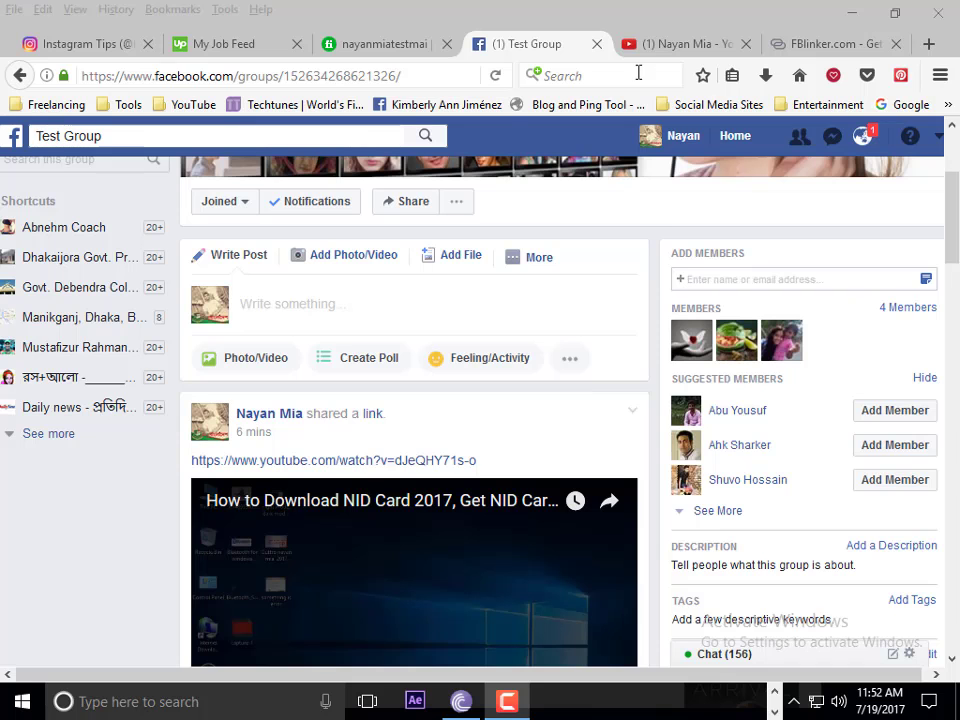
Switch to the YouTube channel's videos and copy the link of "How to Set Night Mode For Windows 7/8/10"
click(656, 44)
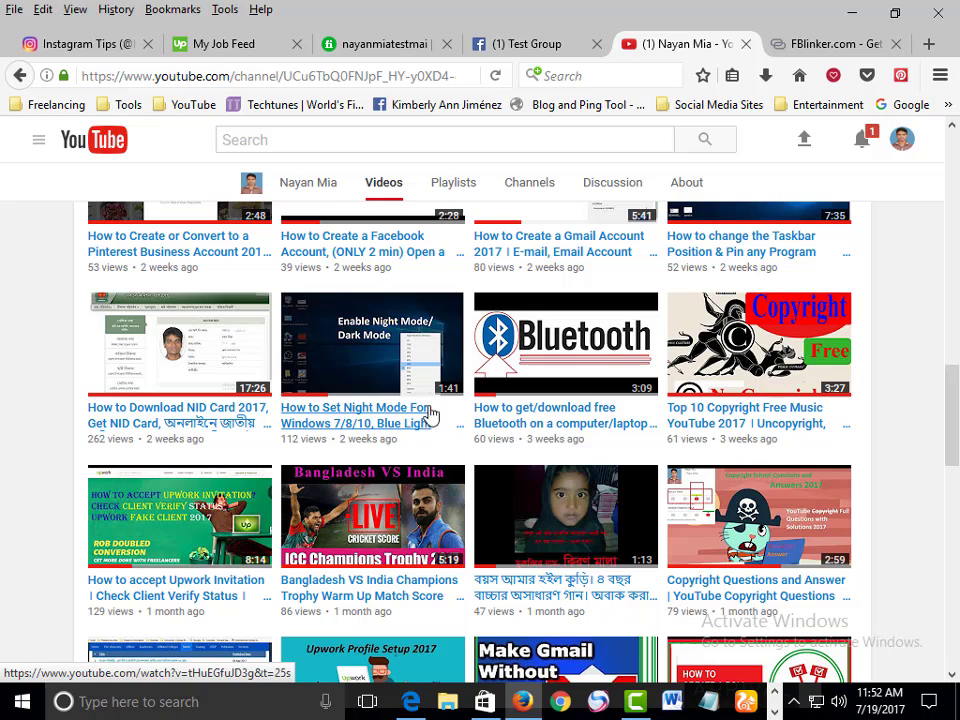
right_click(372, 417)
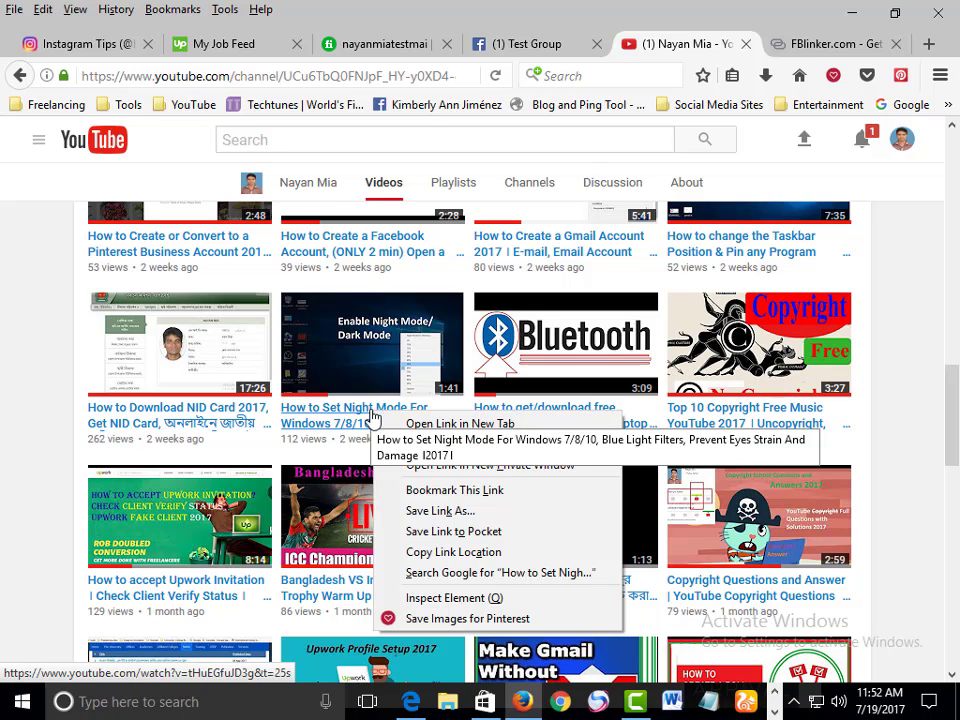
click(464, 561)
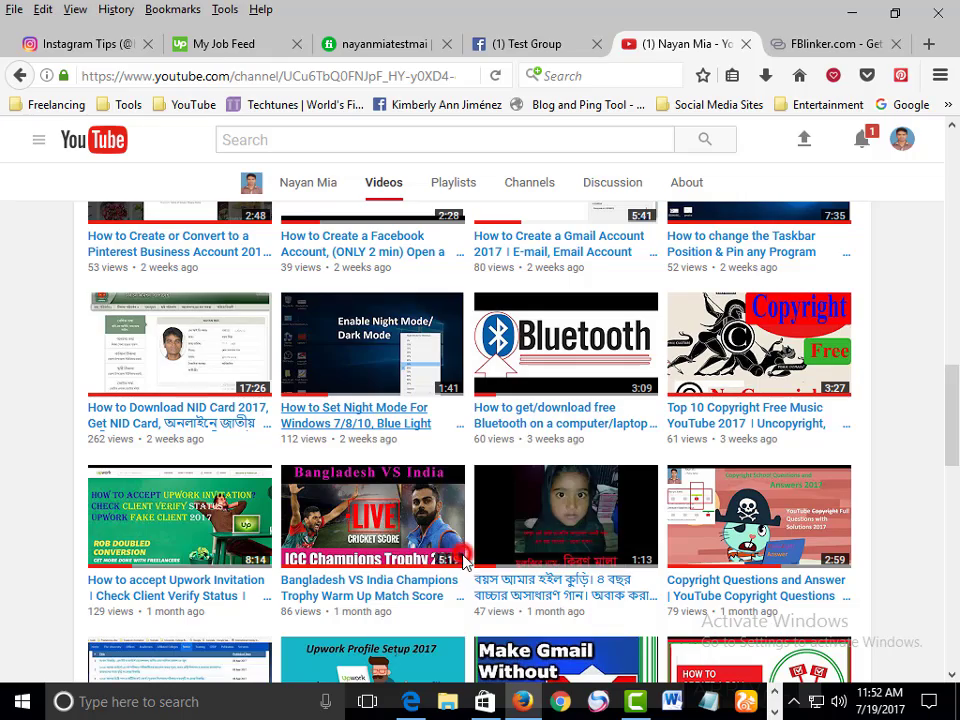
Return to the Test Group on Facebook and paste the copied video link into a new post
click(519, 43)
scroll(446, 377, up, 2)
scroll(311, 409, down, 1)
click(312, 405)
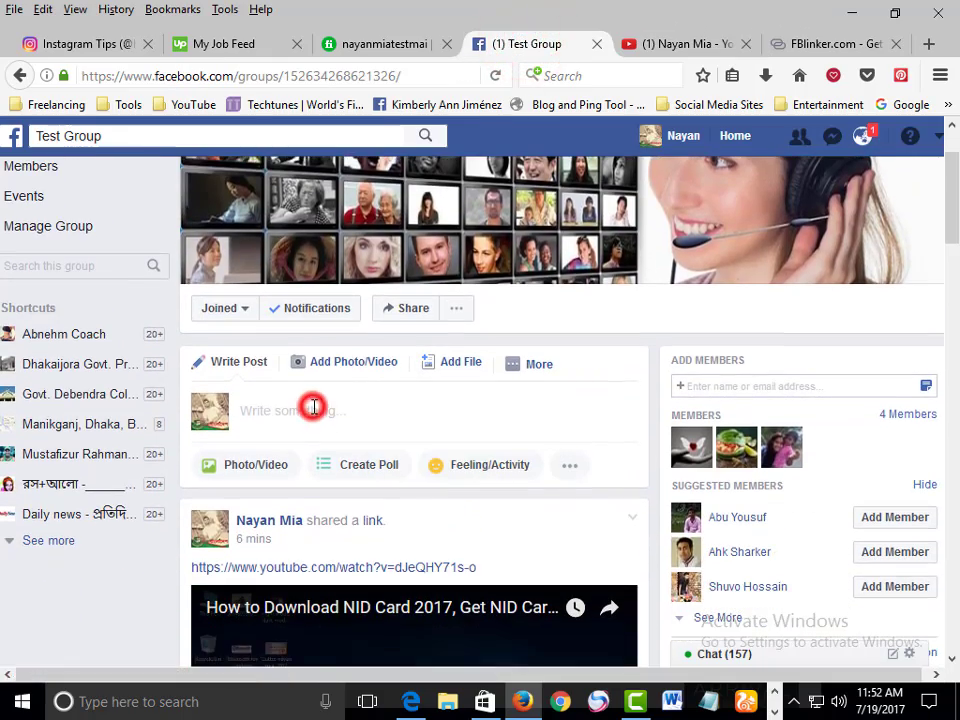
right_click(314, 407)
click(386, 490)
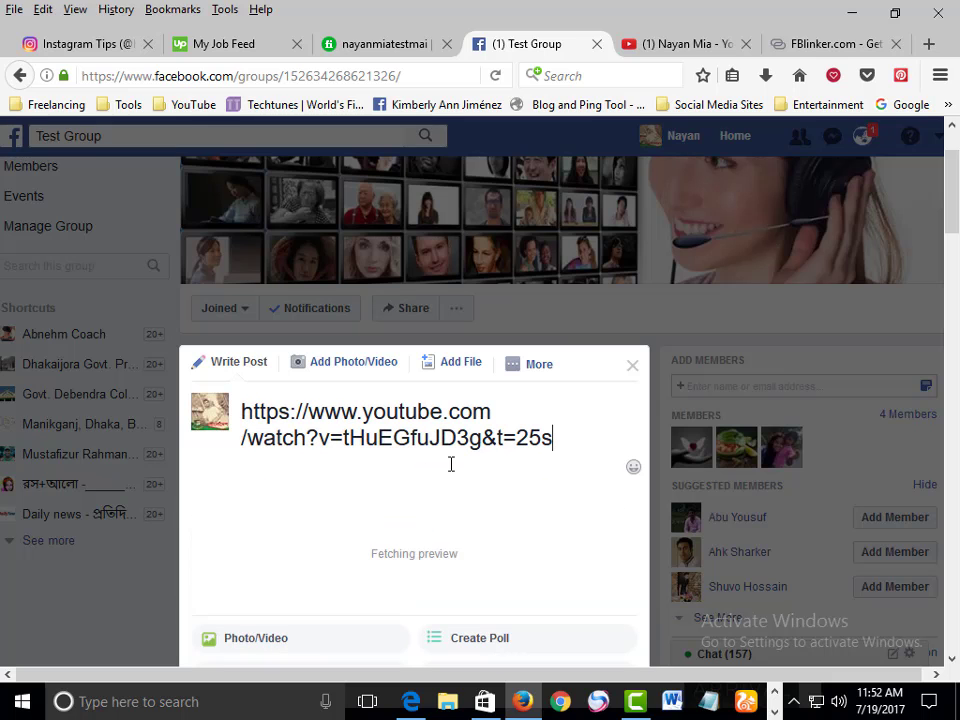
Publish the night mode video post to the group and view it in the feed
scroll(451, 464, down, 2)
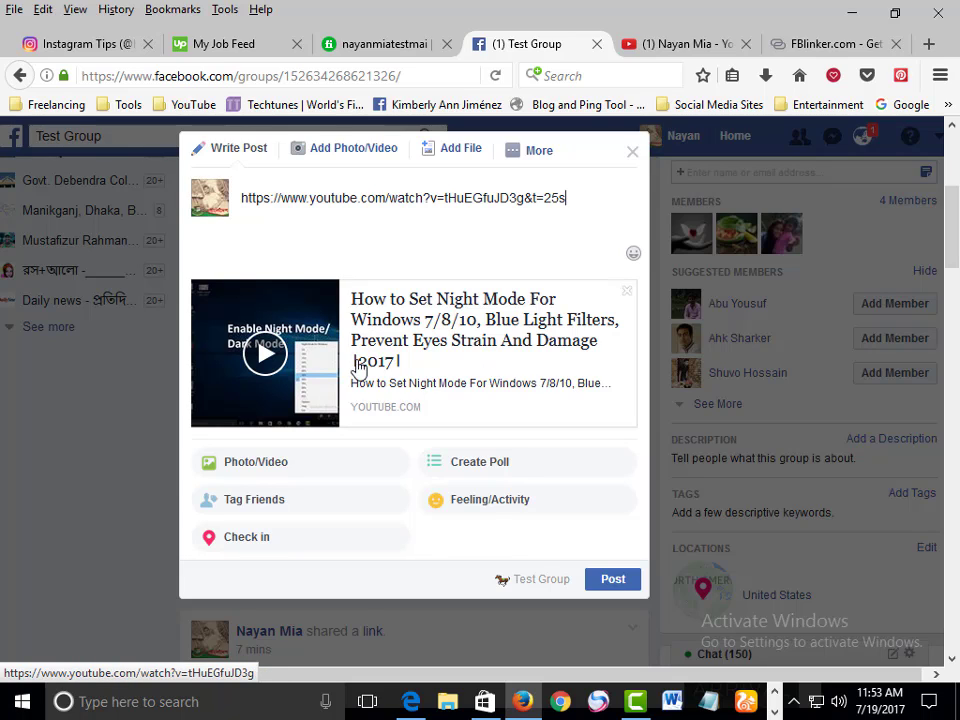
click(606, 581)
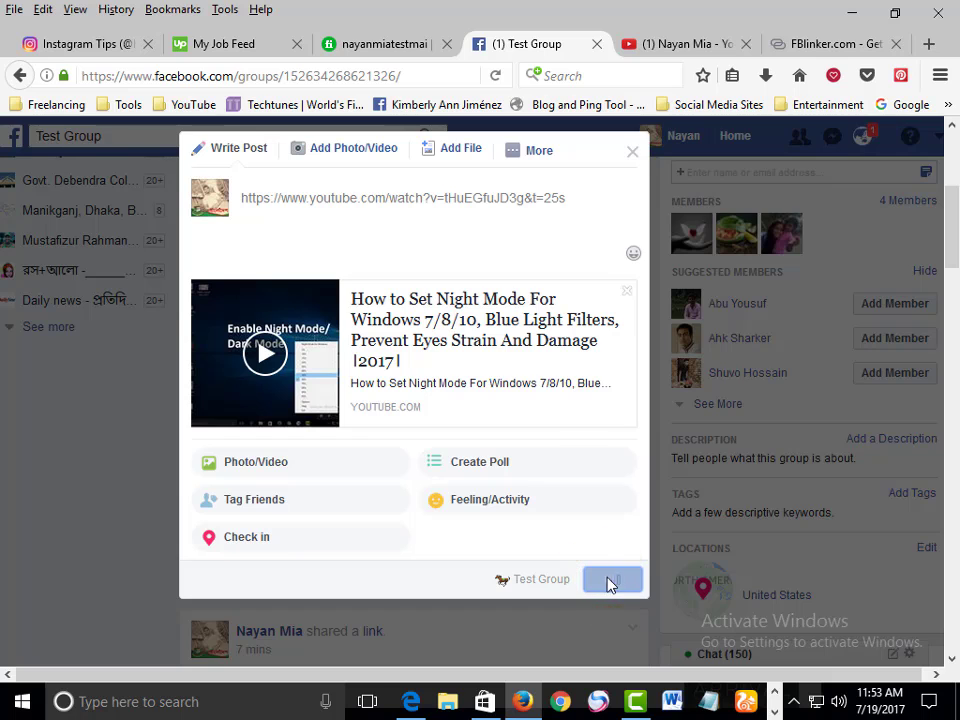
scroll(538, 390, down, 2)
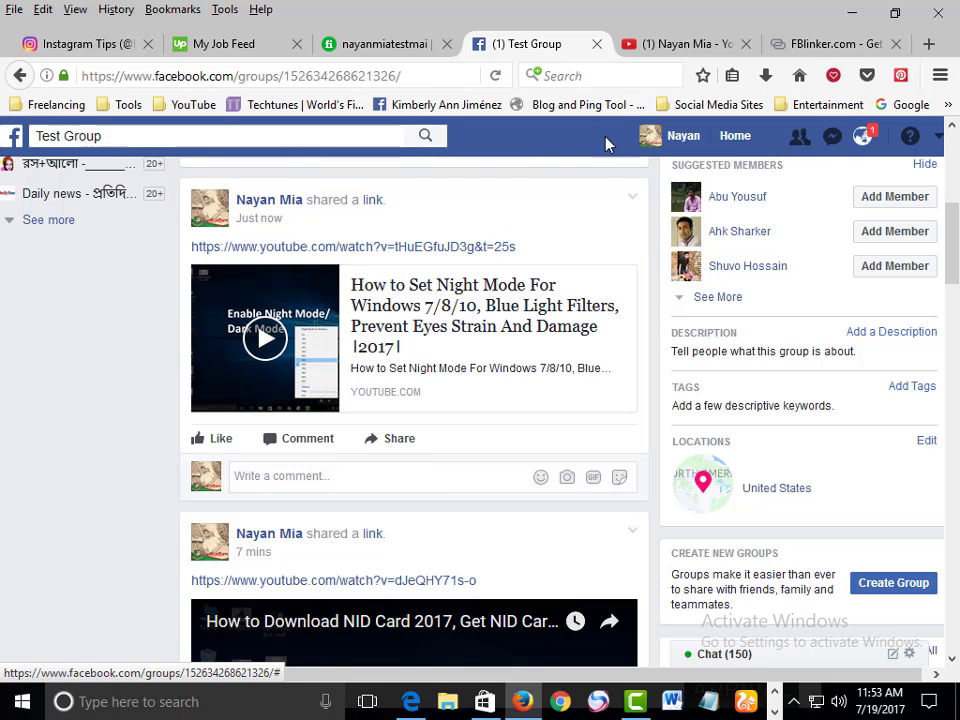
Switch to the FBlinker.com page and copy its web address
click(818, 44)
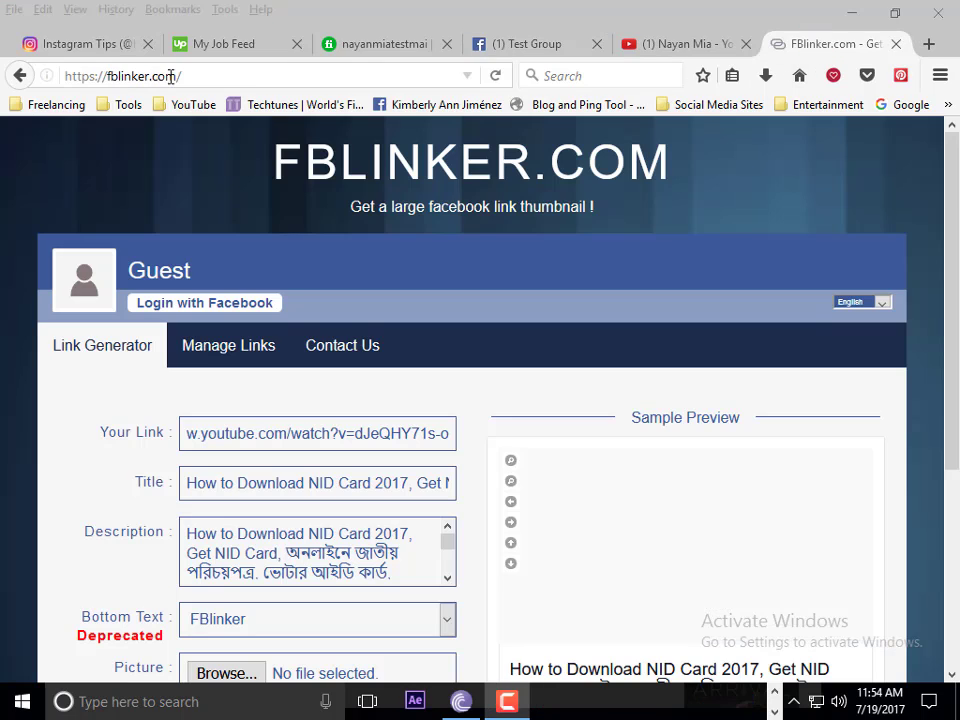
click(165, 75)
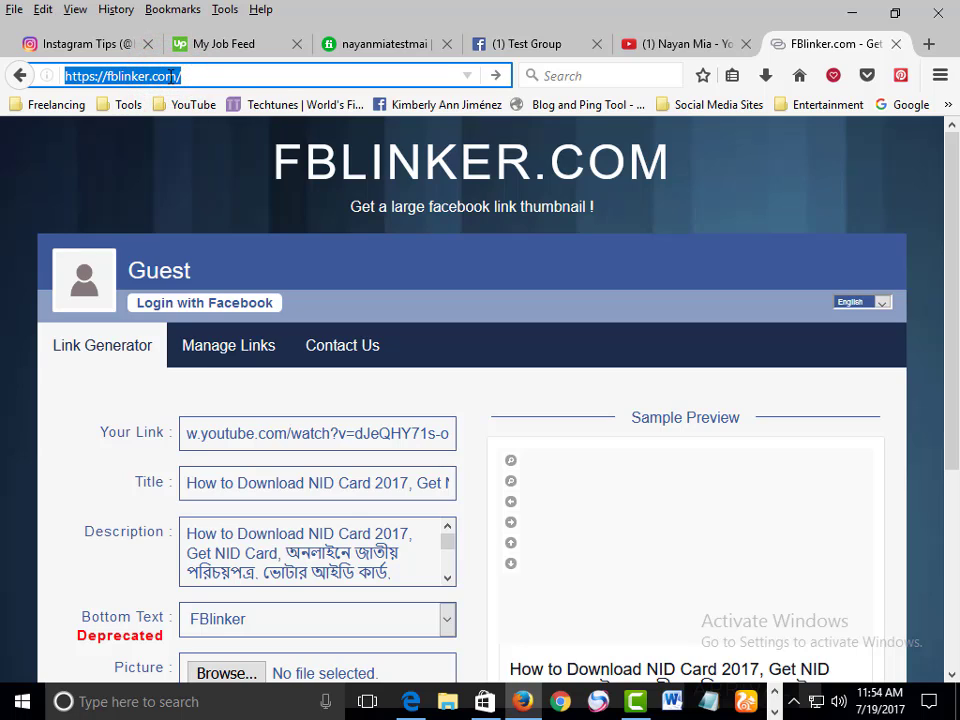
right_click(167, 78)
click(204, 135)
click(305, 305)
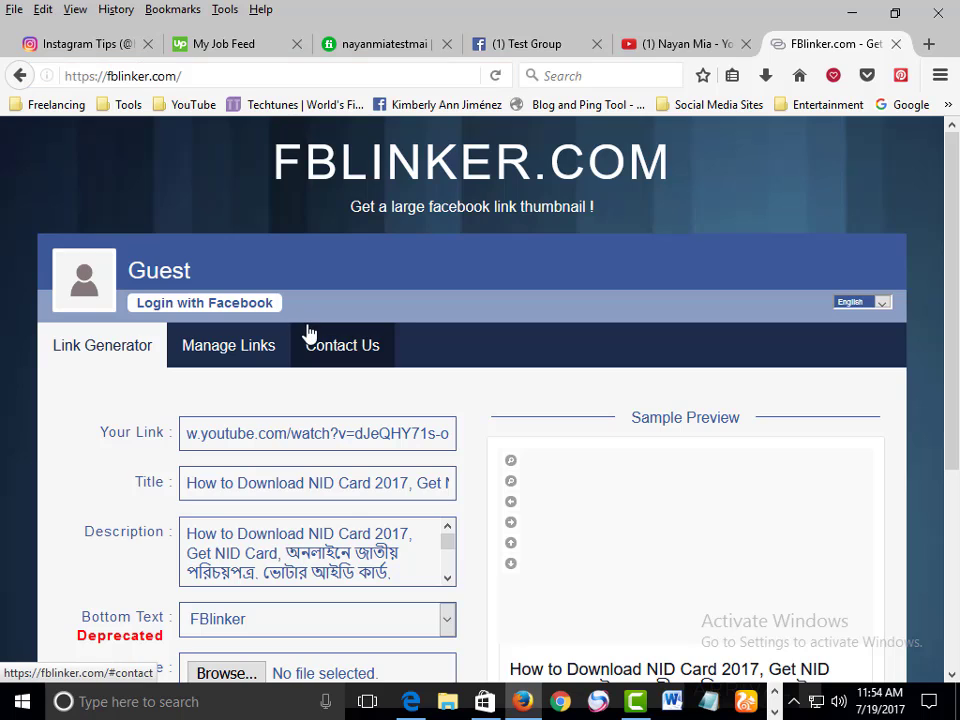
Log in to FBlinker with the current Facebook account, allowing BigLink to access the profile
click(220, 306)
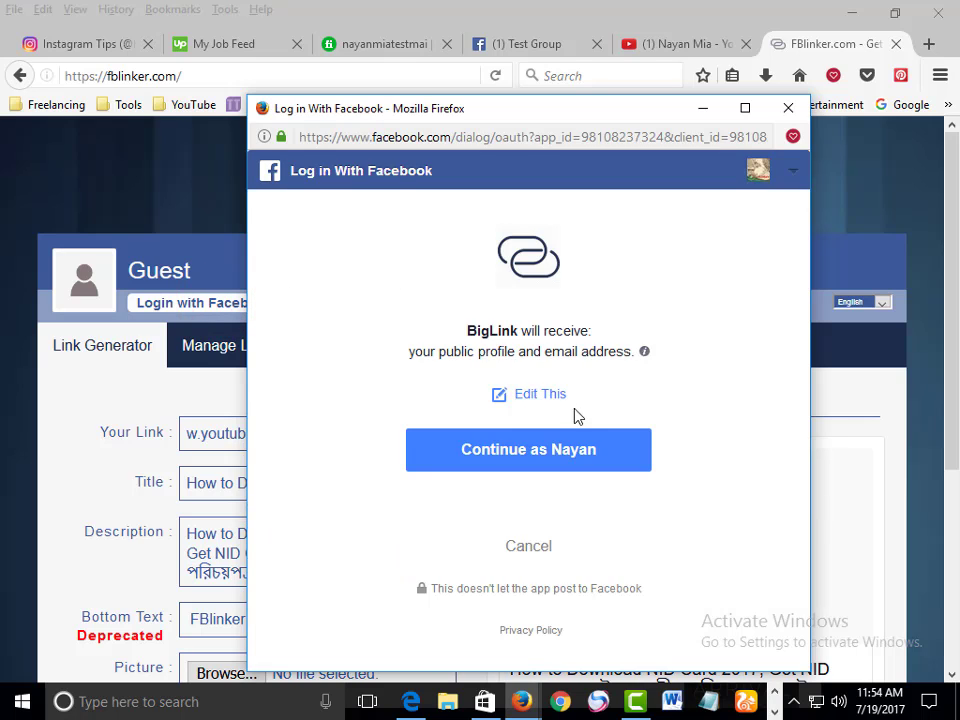
click(788, 107)
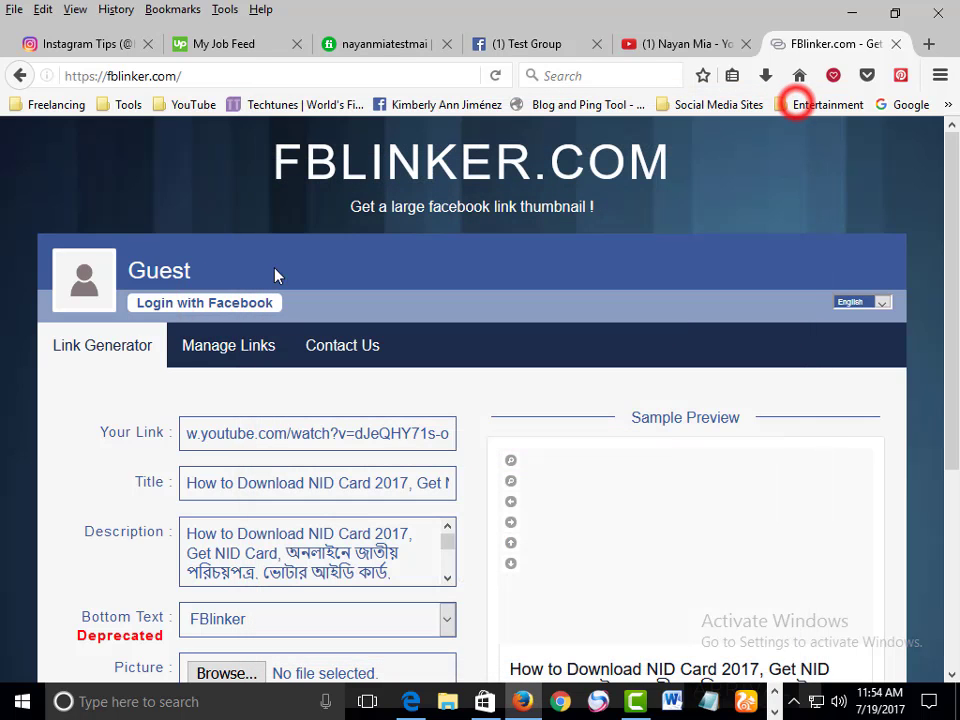
click(231, 308)
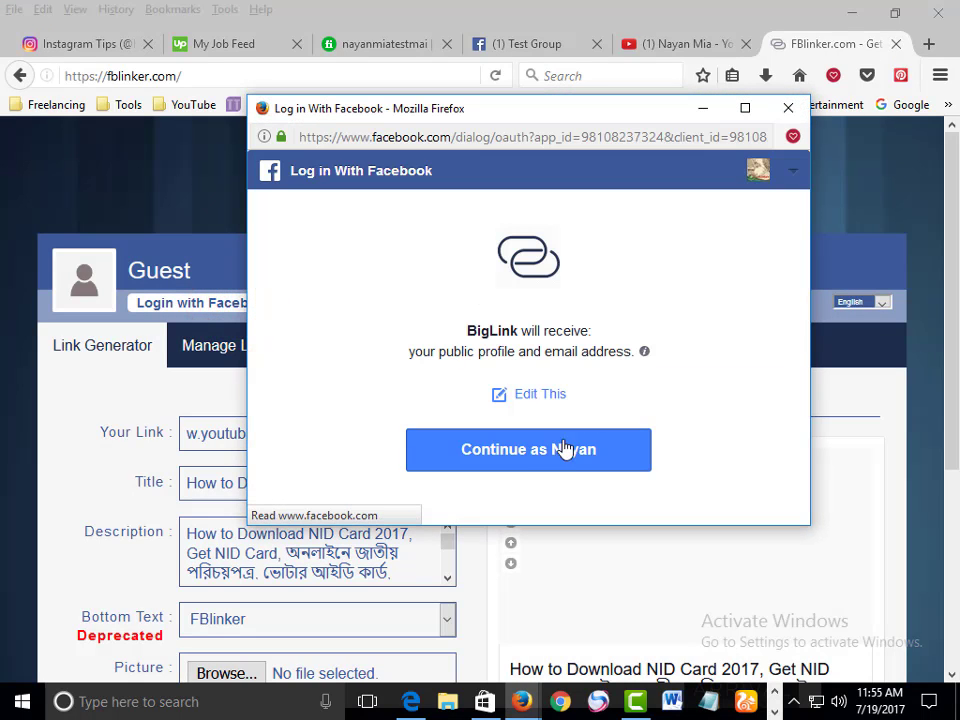
click(532, 455)
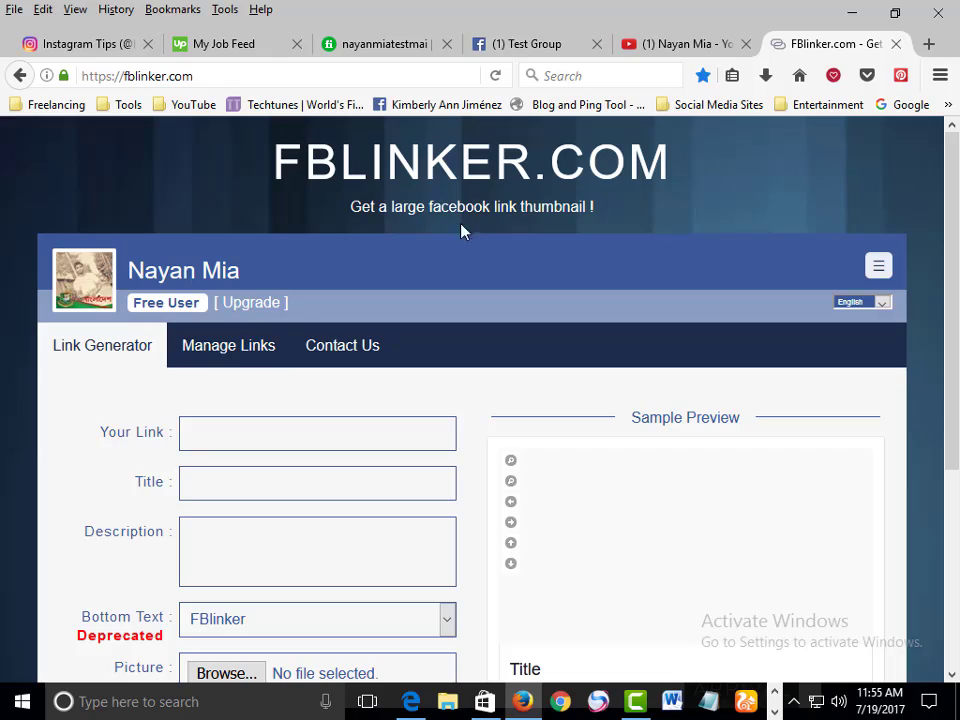
Copy the link of the "How to download Masters Part I Programme" video from the YouTube channel's video list
click(688, 43)
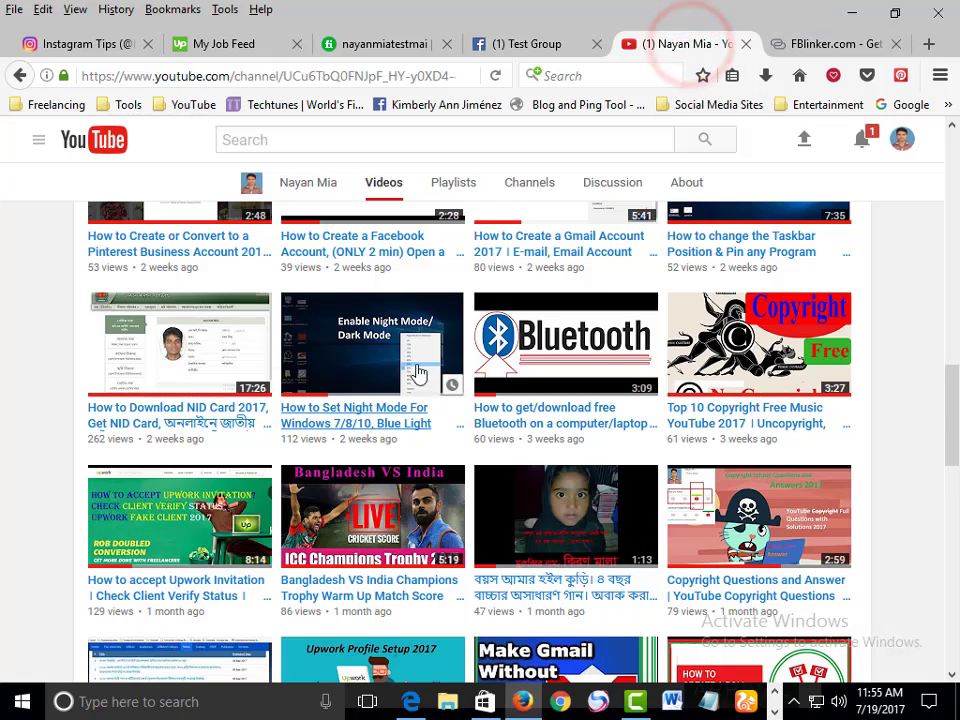
scroll(500, 380, down, 2)
scroll(553, 392, down, 1)
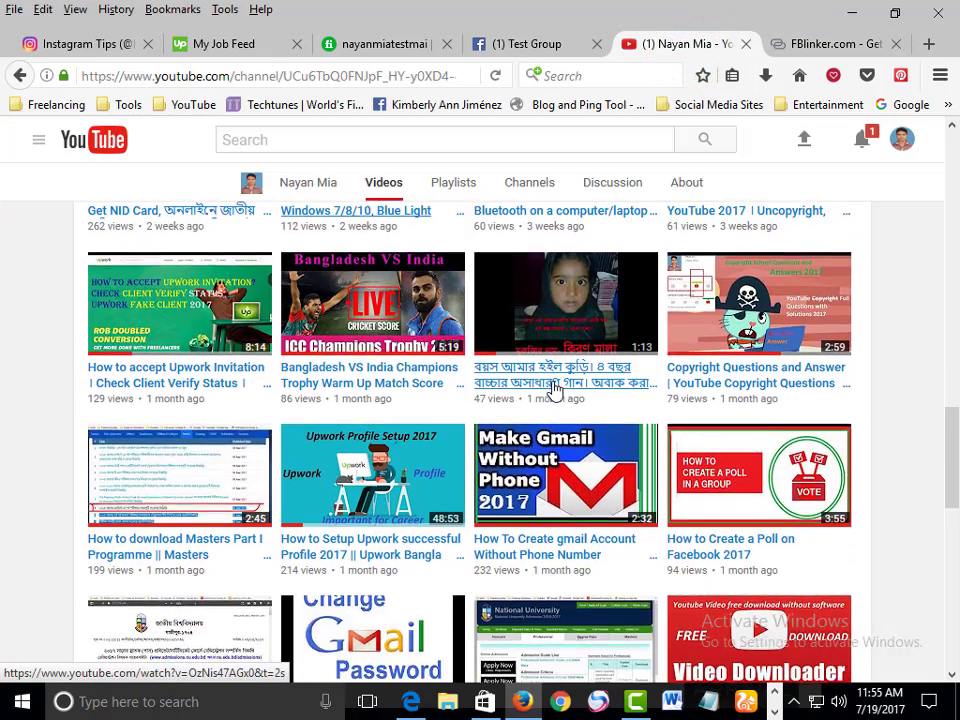
scroll(553, 392, up, 1)
scroll(546, 390, down, 4)
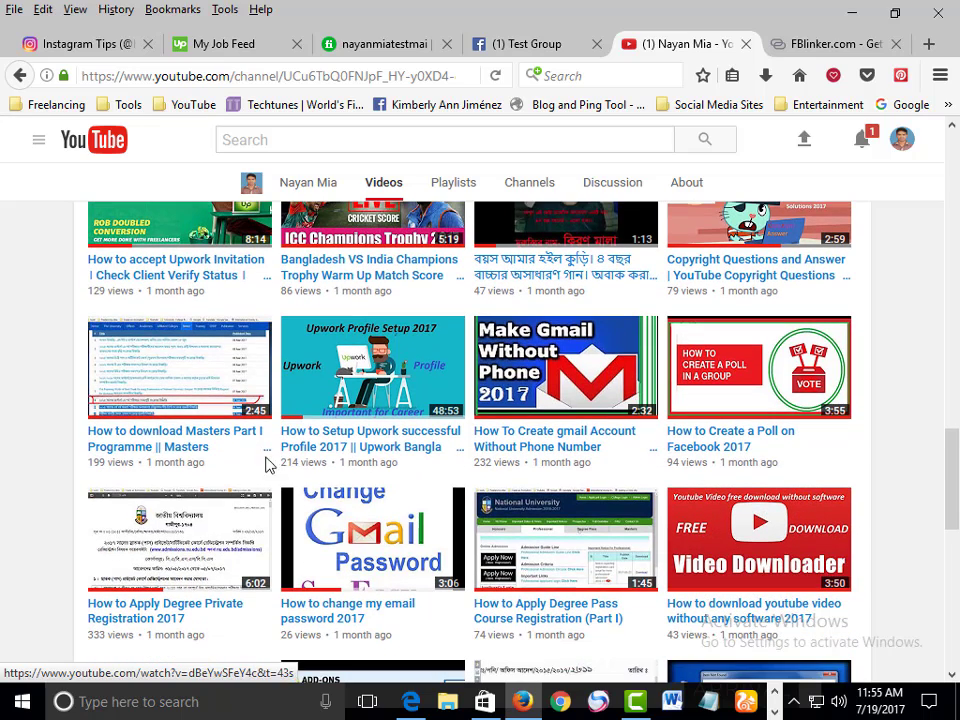
right_click(163, 445)
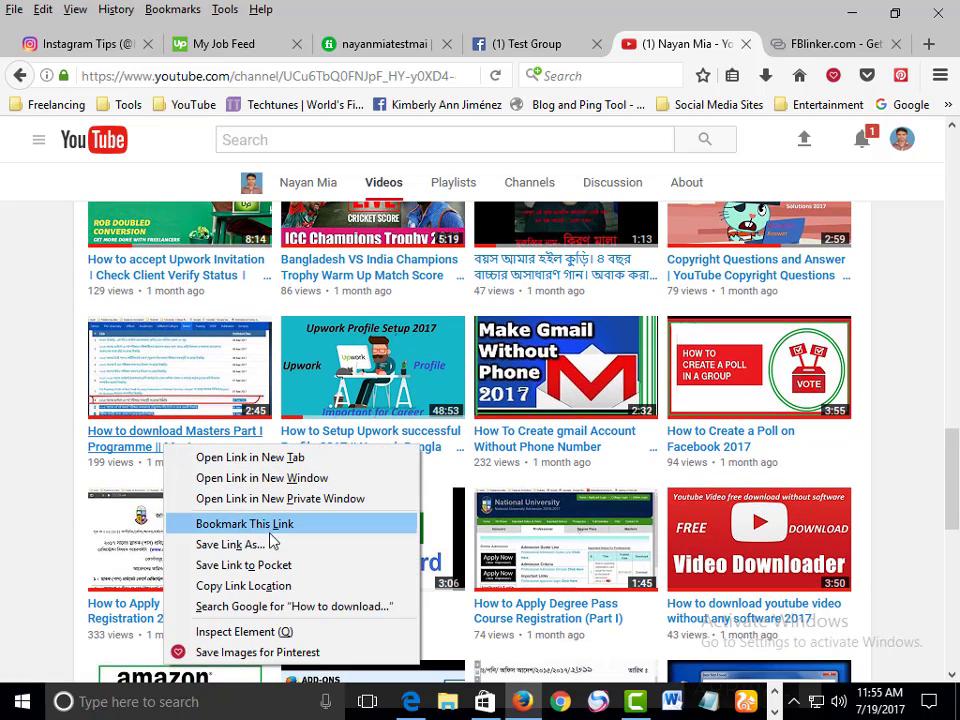
click(282, 585)
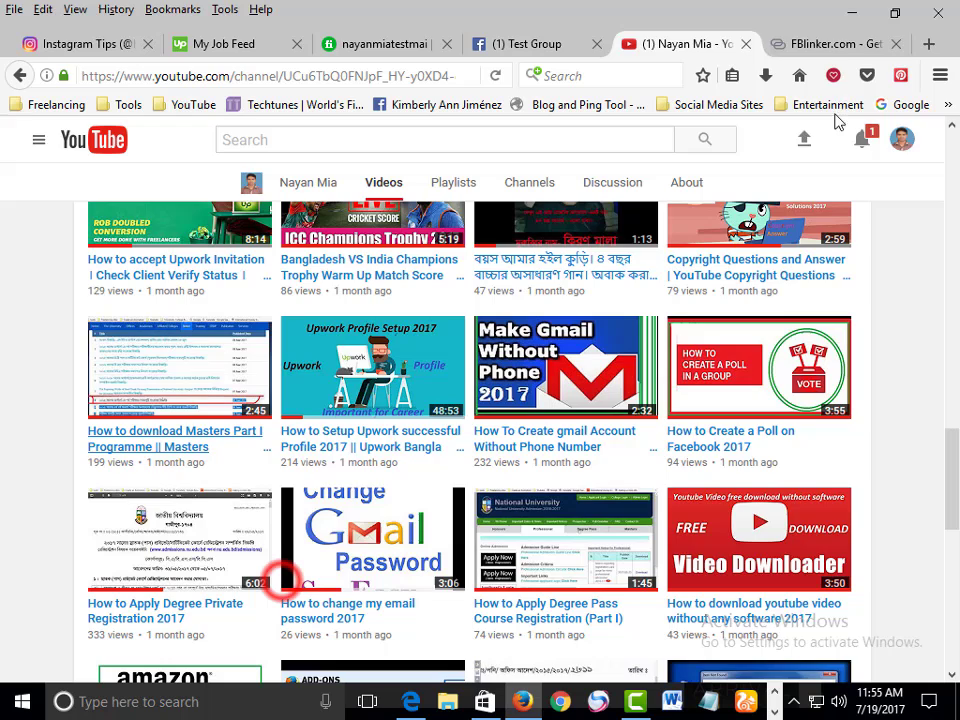
Paste the copied video link as Your Link in FBlinker's Link Generator and review the generated sample preview
click(830, 42)
click(244, 431)
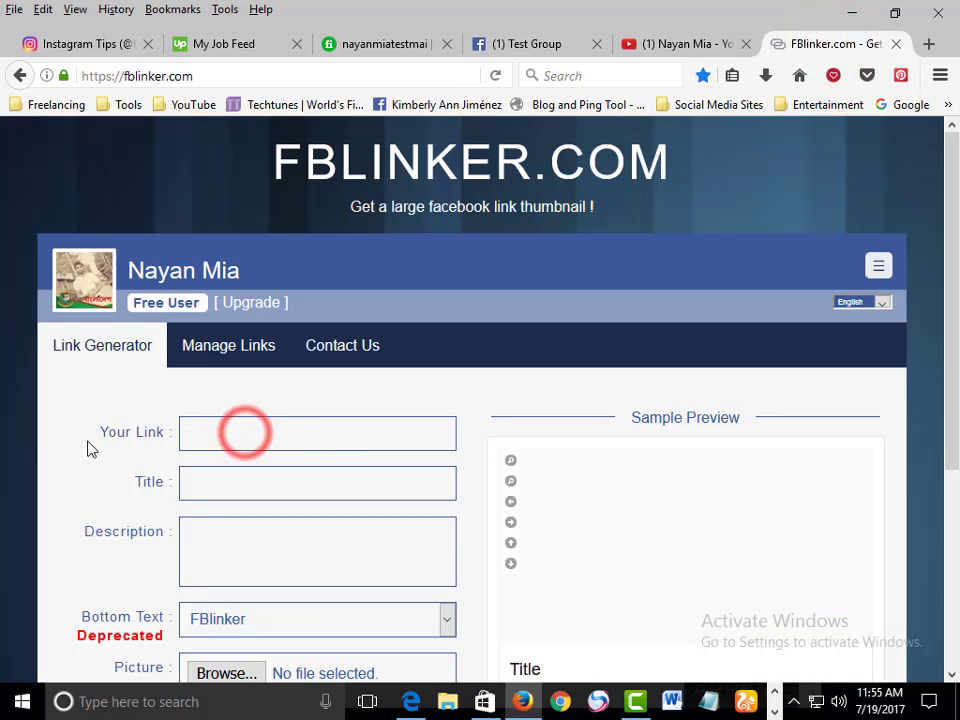
drag(94, 431, 160, 431)
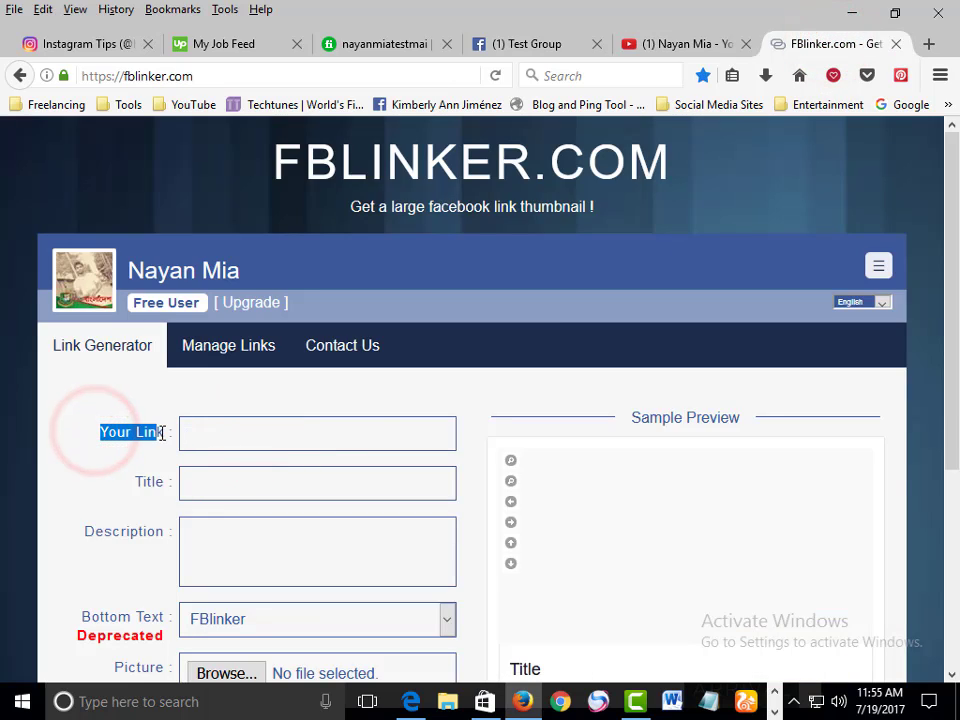
click(160, 431)
click(230, 430)
right_click(243, 434)
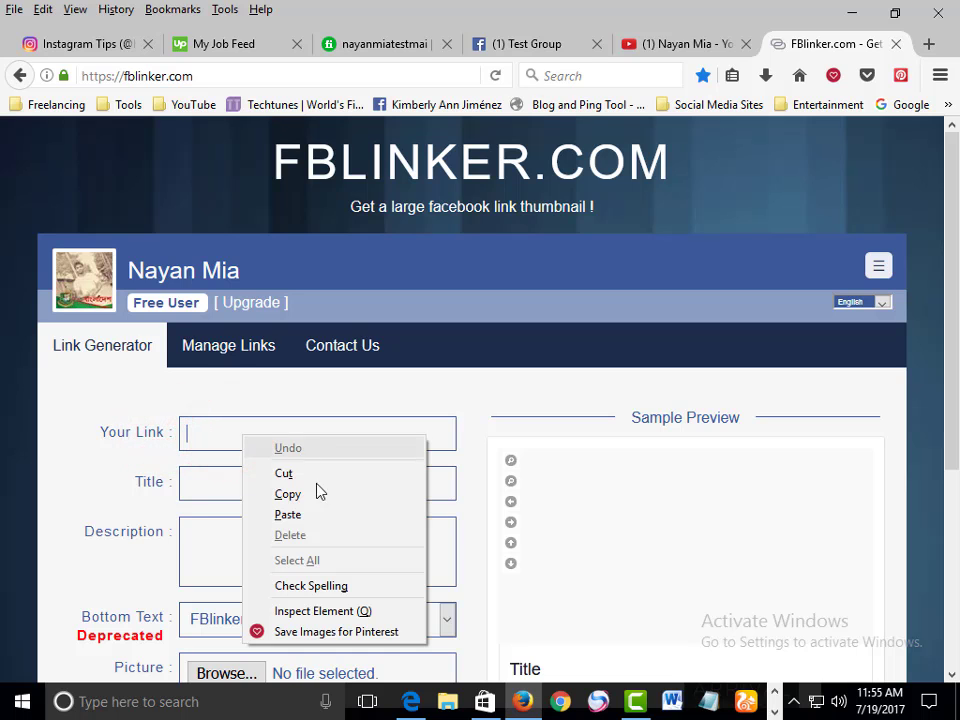
click(313, 514)
scroll(703, 444, down, 5)
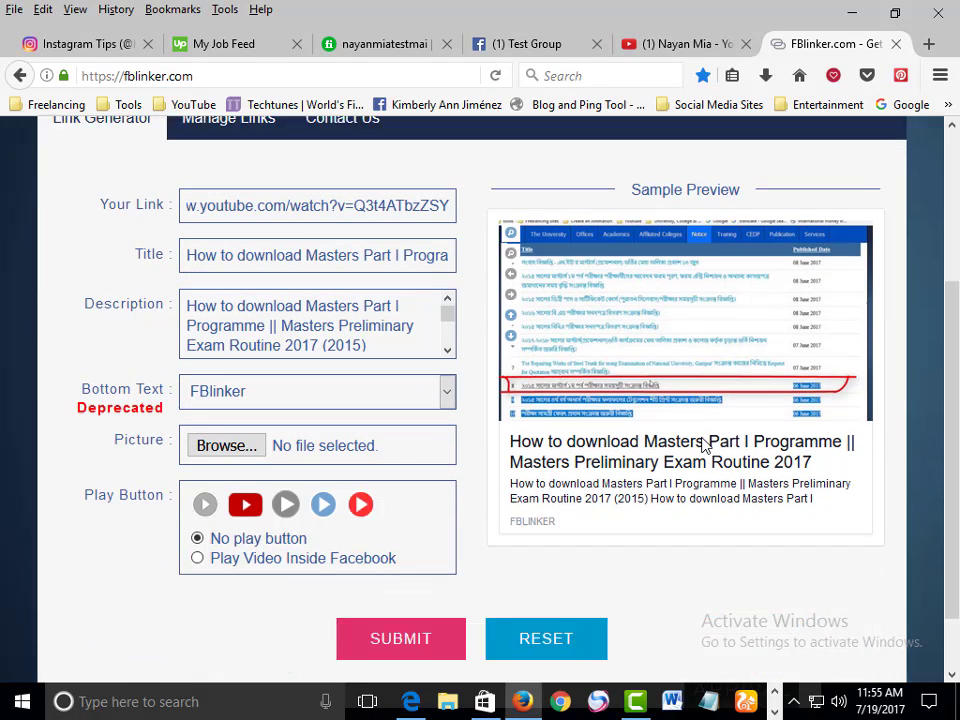
scroll(649, 332, up, 3)
scroll(453, 342, down, 2)
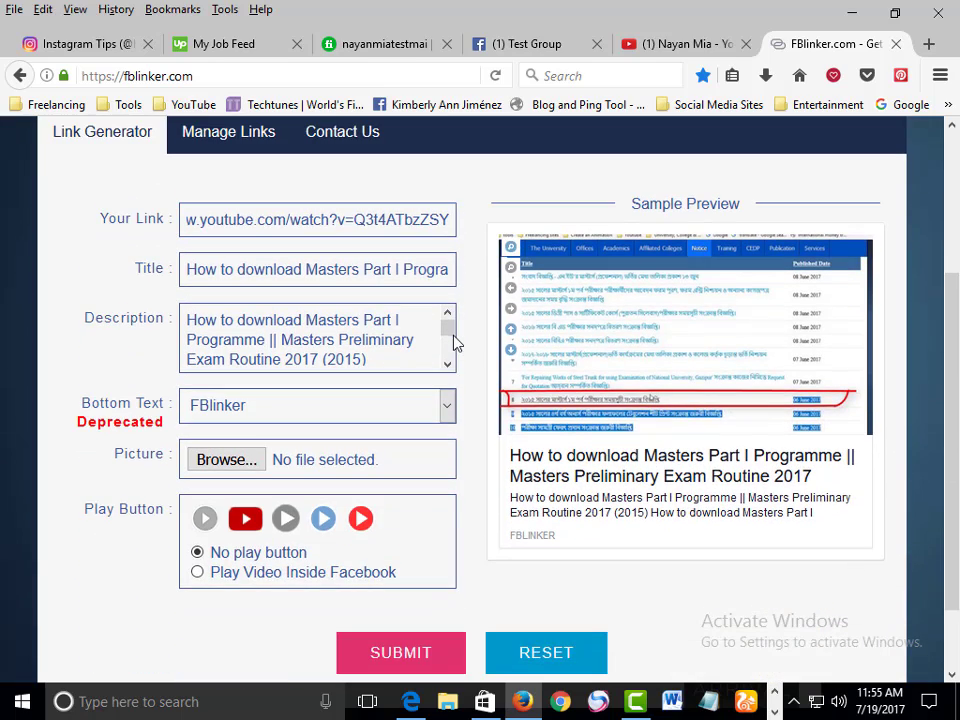
Try to upload a custom picture for the generated link
click(245, 463)
click(472, 502)
click(215, 462)
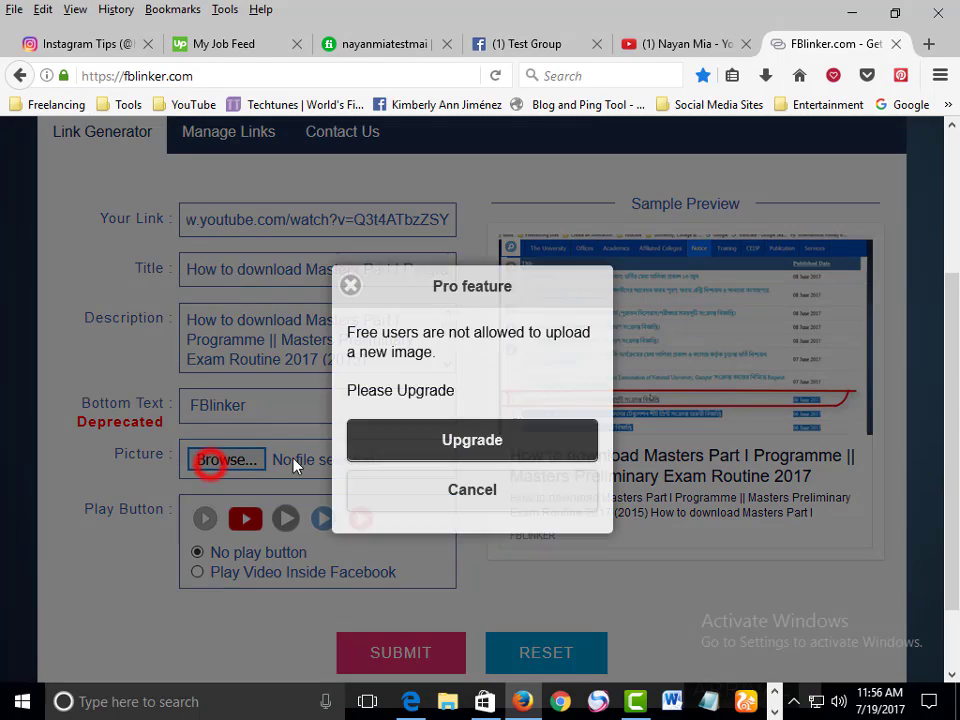
click(467, 488)
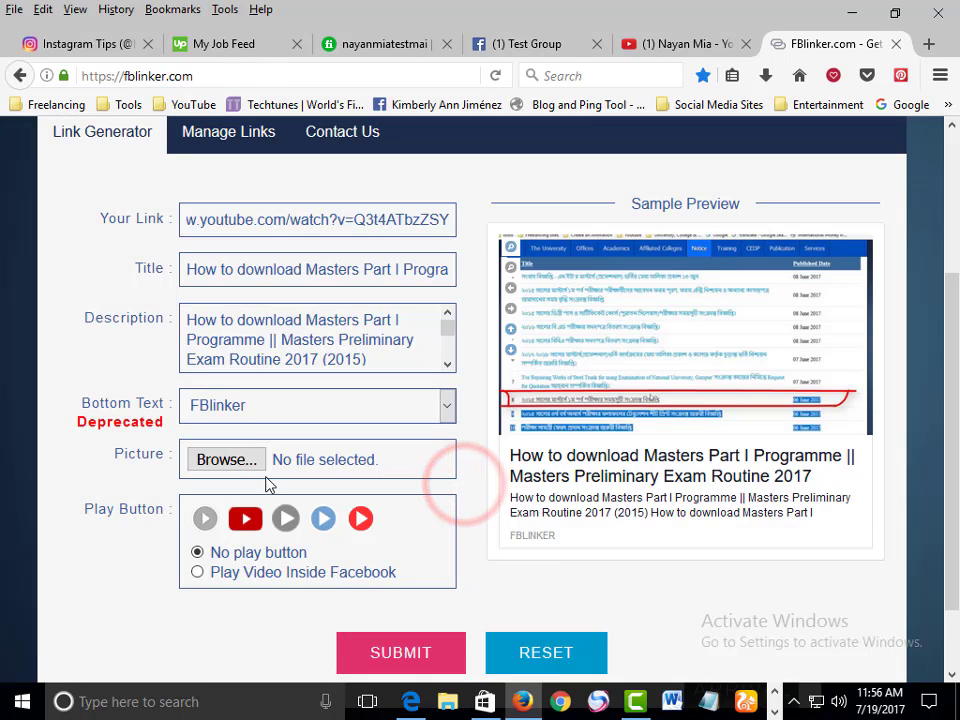
Set the link's Play Button option to Play Video Inside Facebook
scroll(299, 508, down, 2)
scroll(290, 265, down, 1)
scroll(300, 480, up, 3)
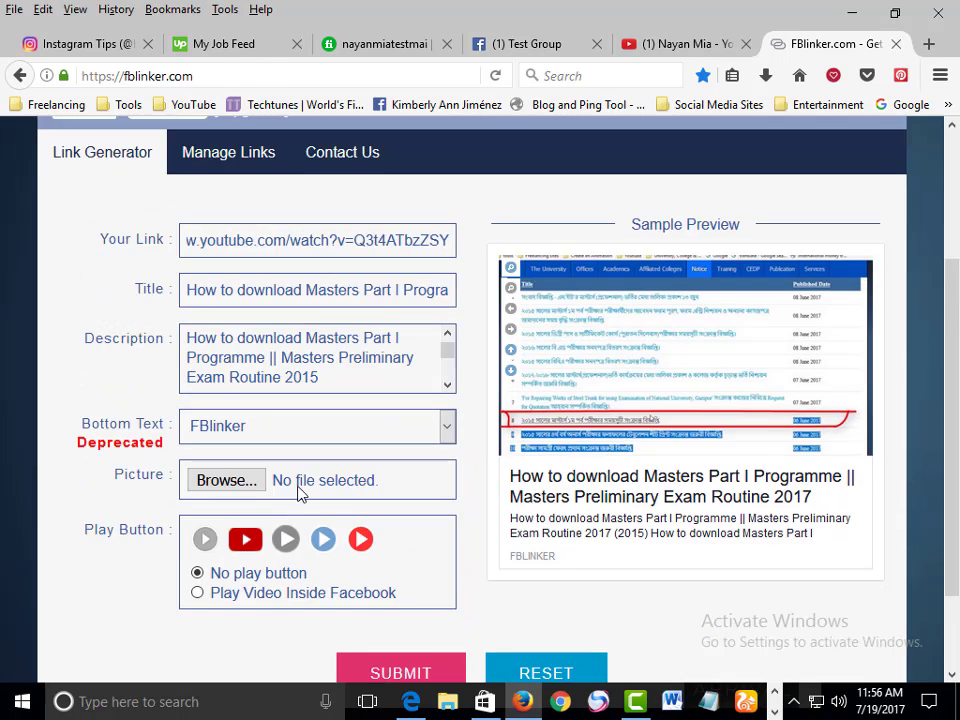
scroll(300, 490, down, 2)
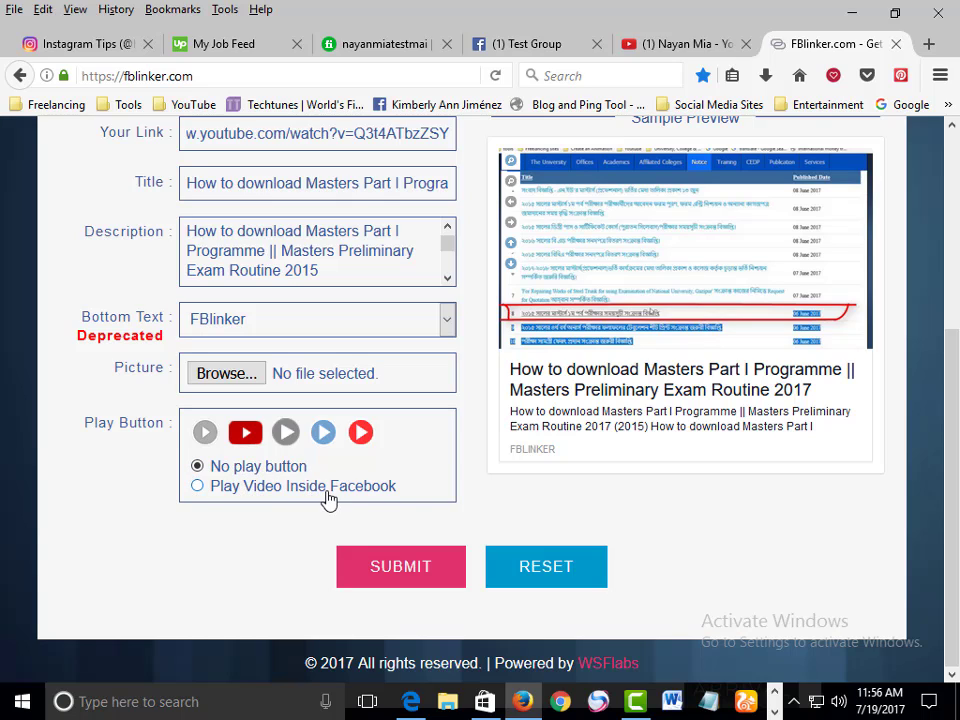
click(376, 492)
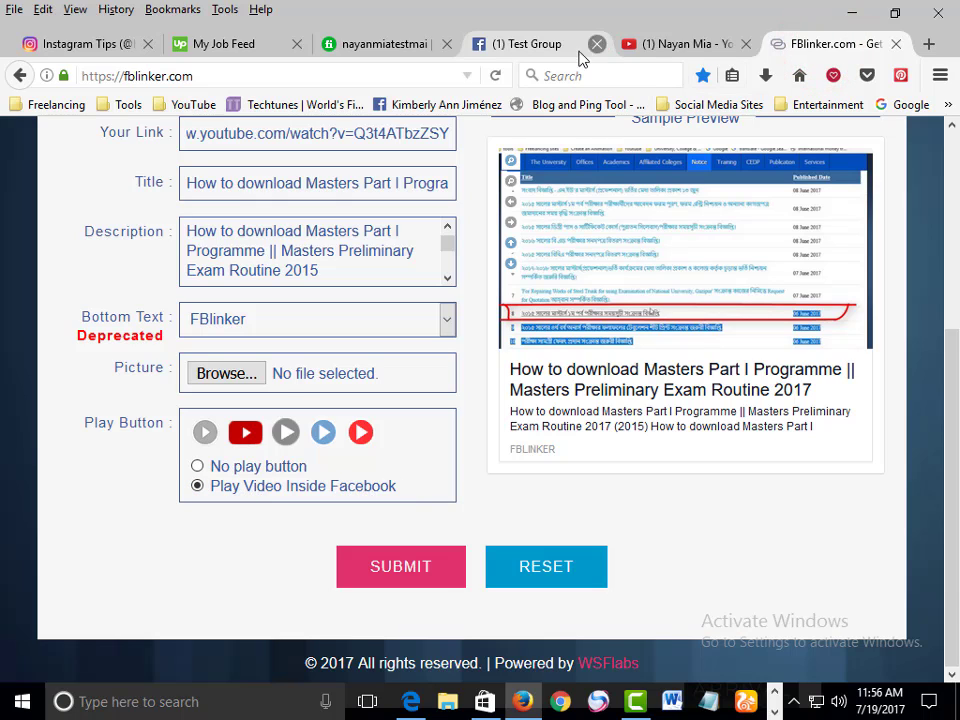
Examine the small-thumbnail Night Mode video post in the Facebook Test Group
click(549, 52)
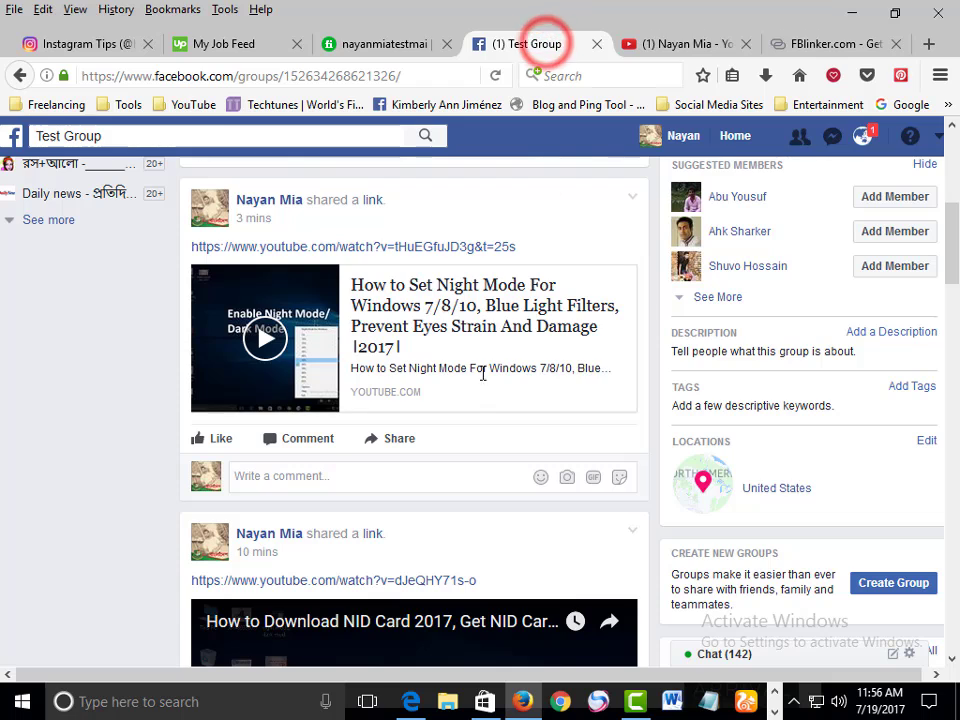
scroll(510, 393, up, 2)
scroll(510, 393, down, 3)
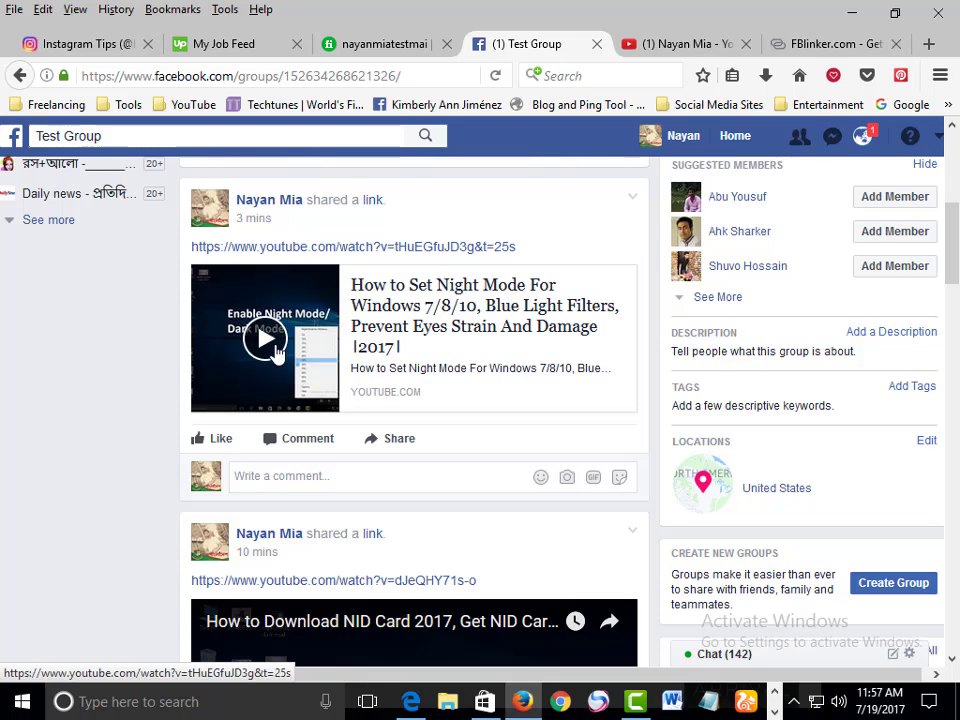
Set the generated link's Play Button option to No play button in FBlinker and check the group's small-thumbnail post again for comparison
click(794, 40)
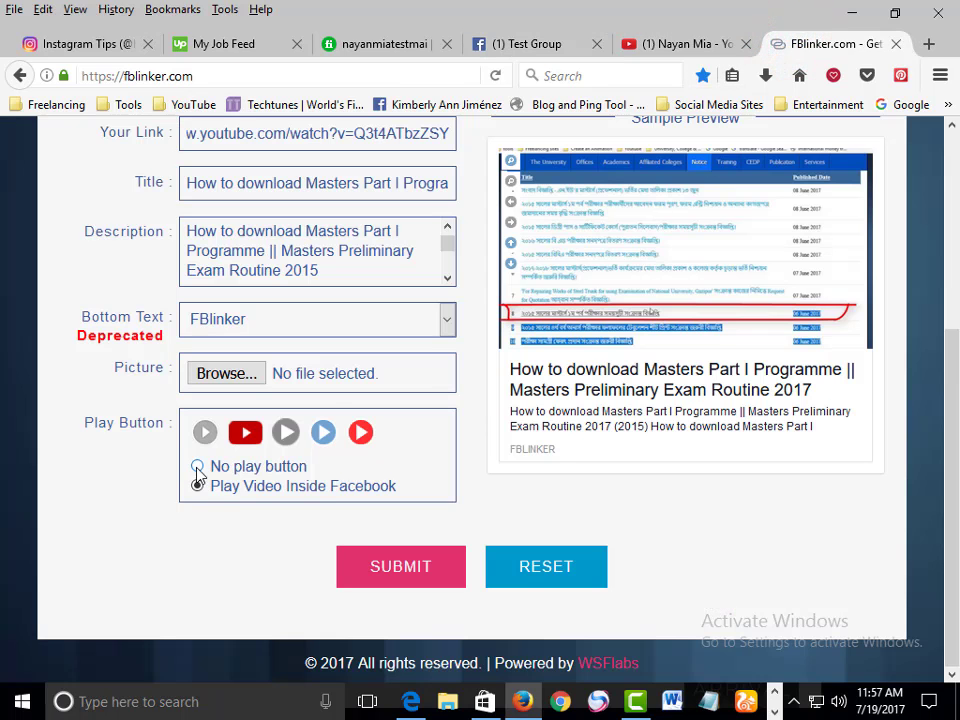
click(197, 465)
click(540, 43)
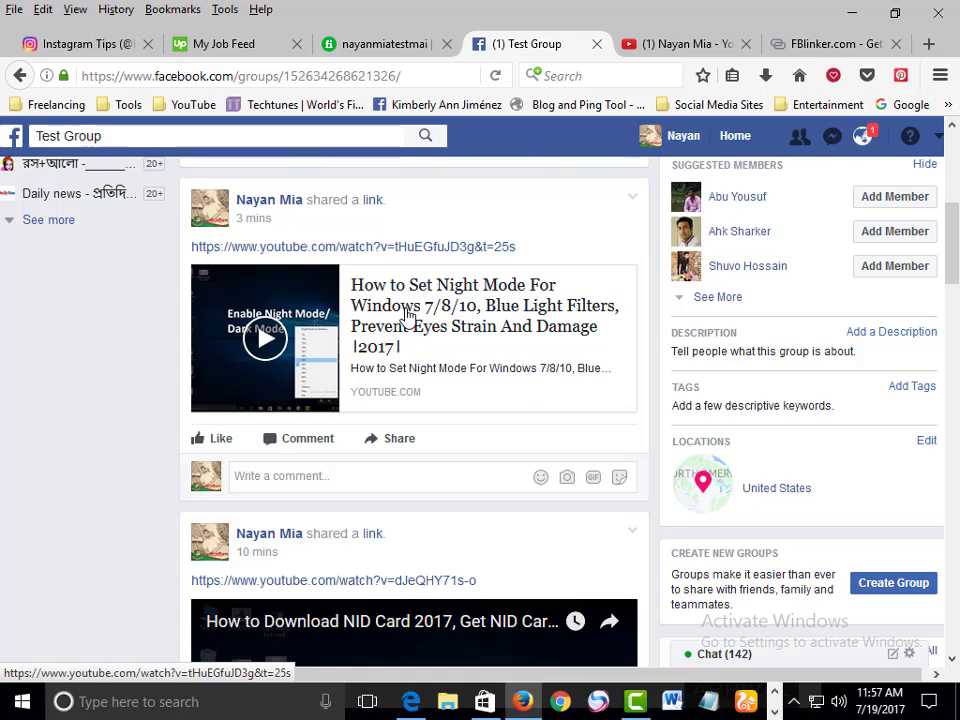
click(807, 47)
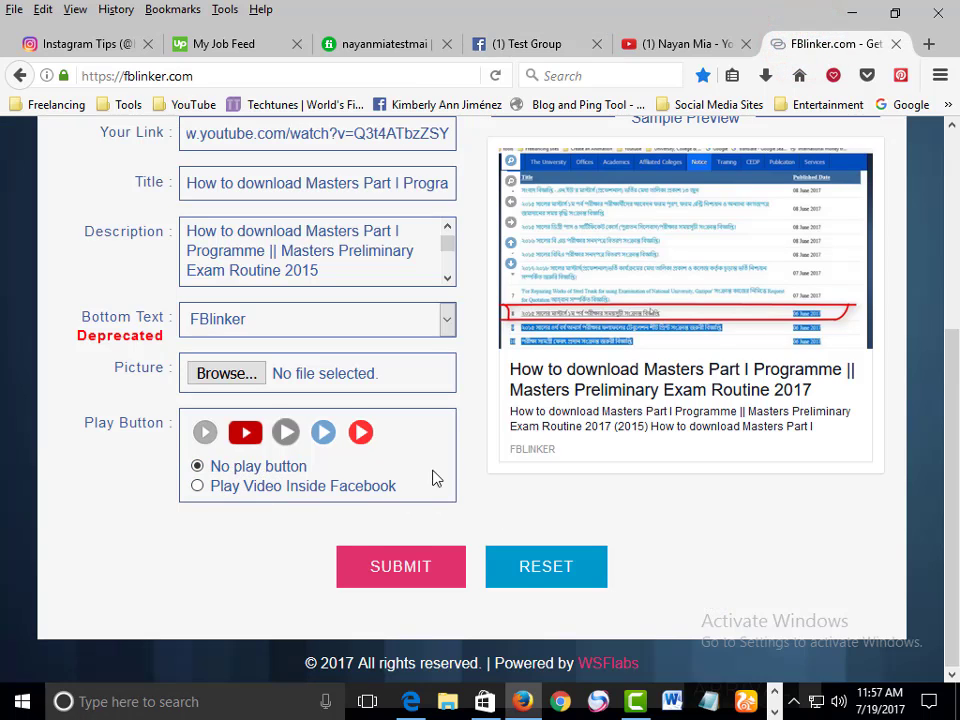
Submit the link details in FBlinker and start sharing the generated link on Facebook
scroll(460, 478, up, 3)
scroll(476, 476, down, 3)
click(391, 578)
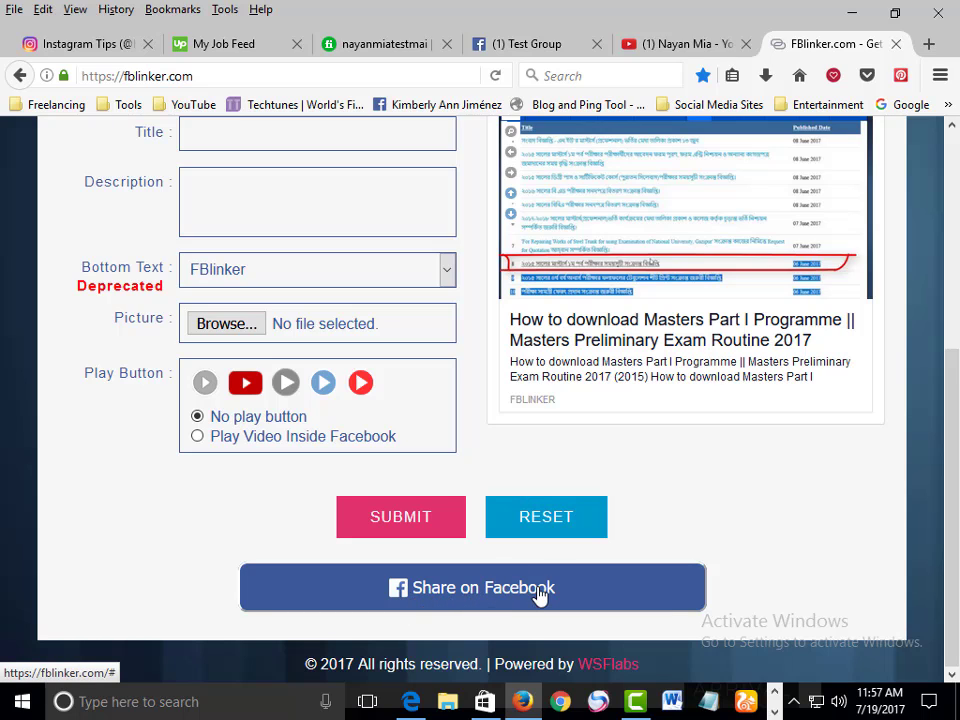
click(497, 591)
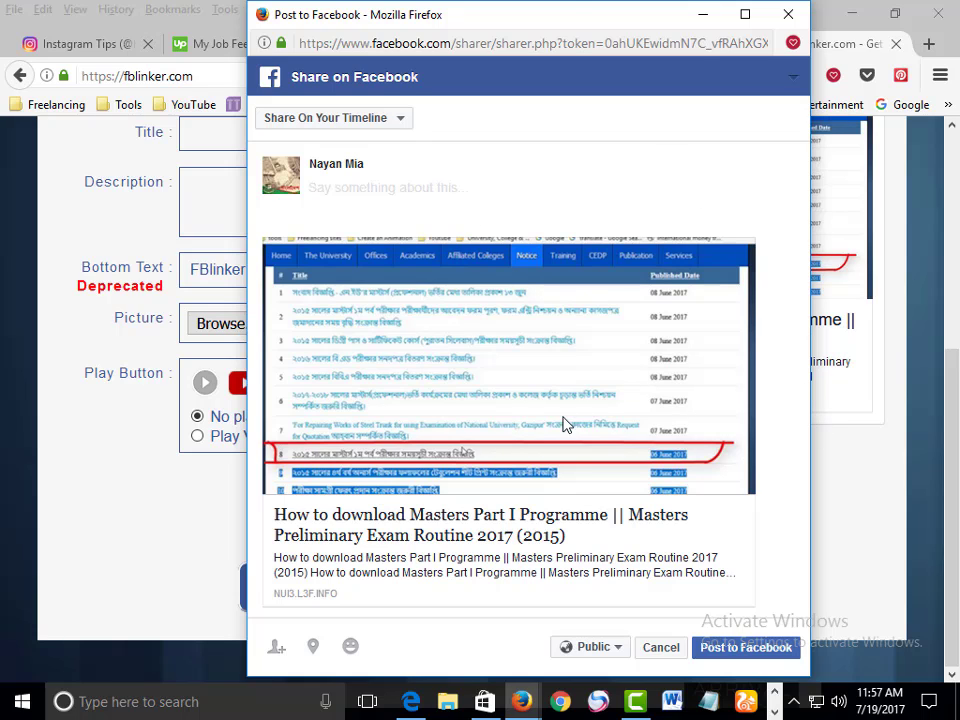
Post the link publicly on the account's own timeline with the text "How to download masters part I Programme" after viewing the sharing destinations
drag(575, 18, 540, 18)
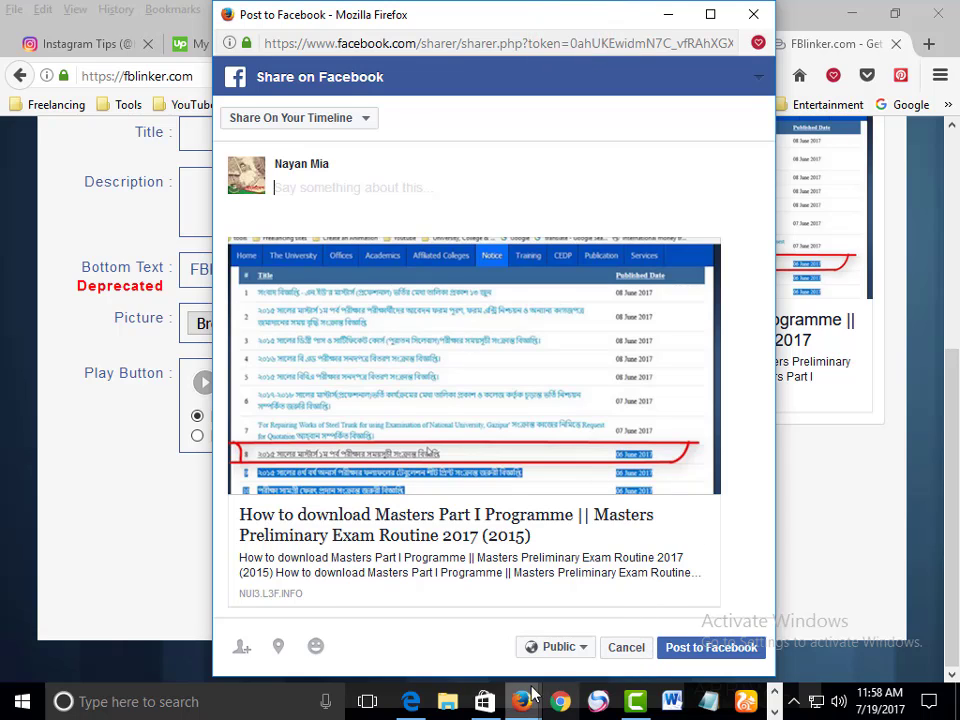
click(366, 118)
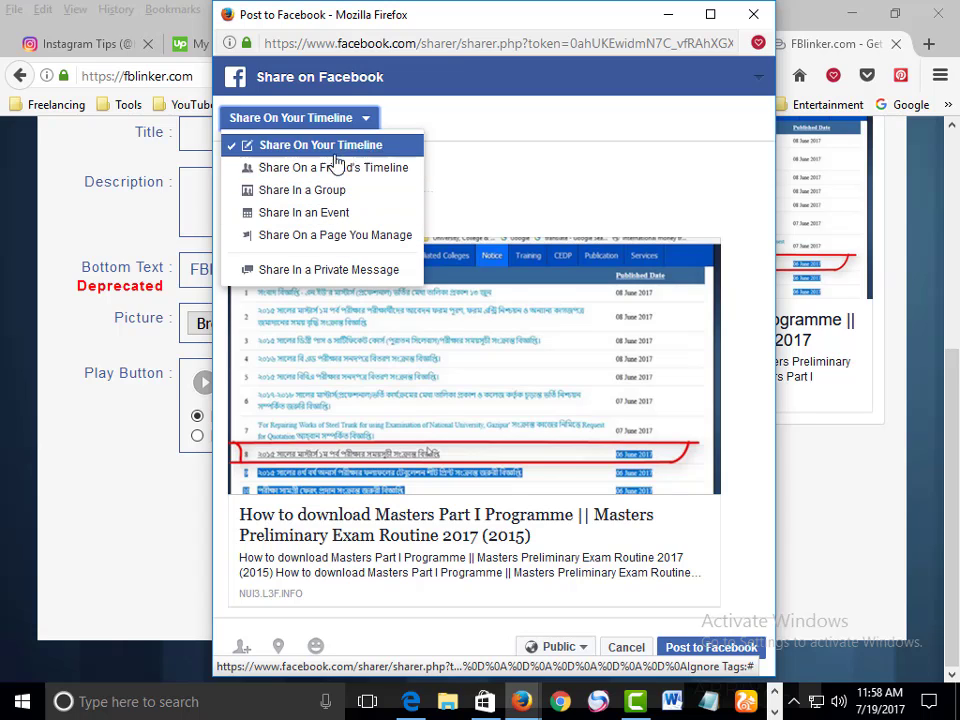
click(493, 116)
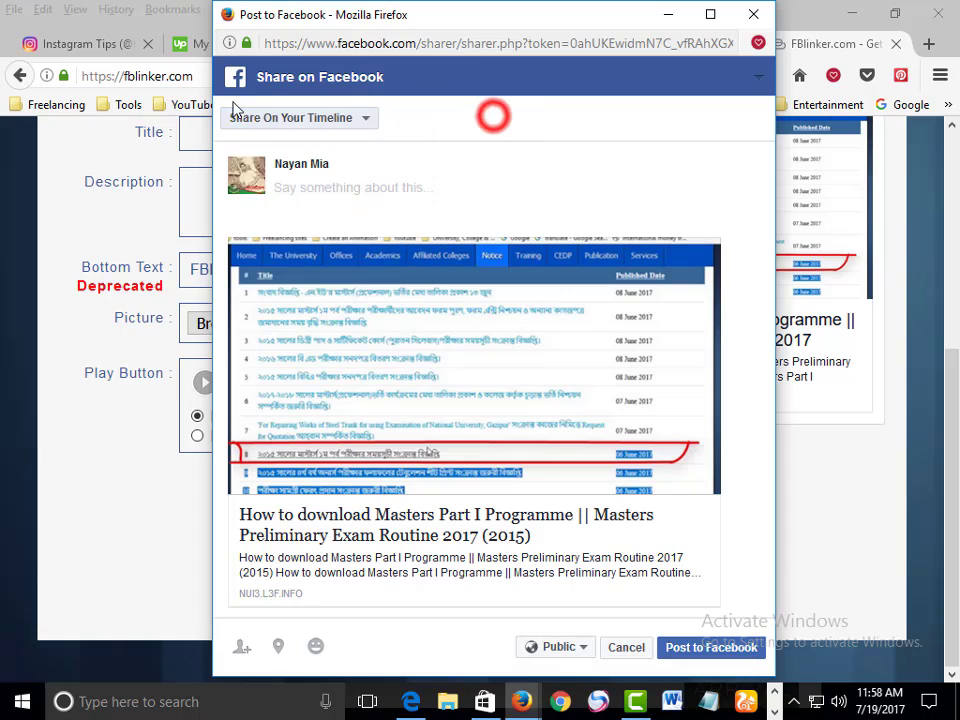
click(391, 198)
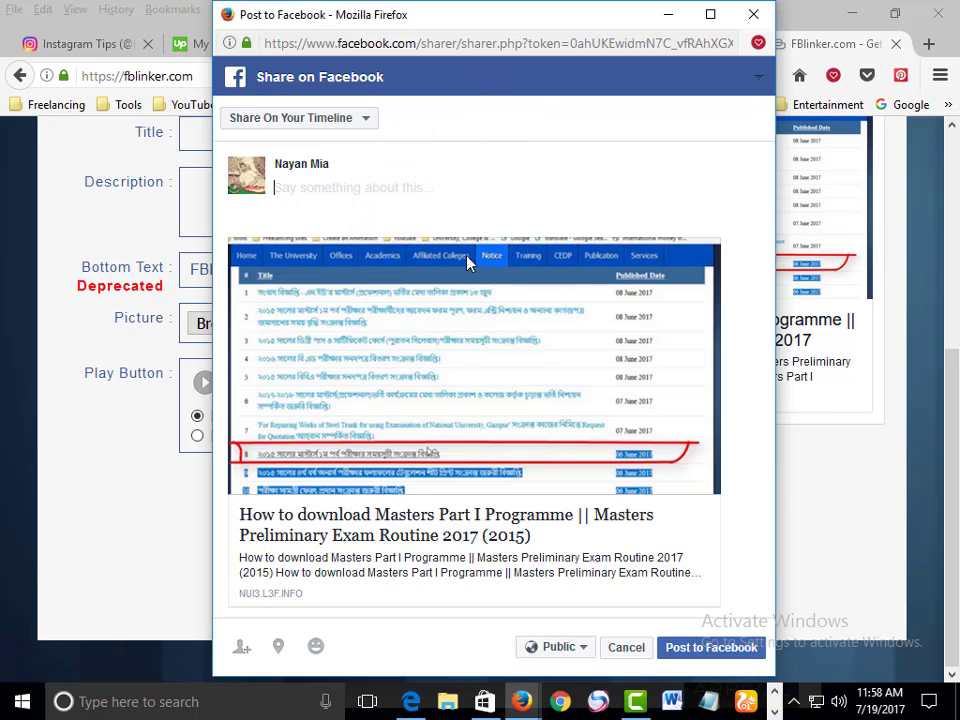
text(How to download masters part I Programme)
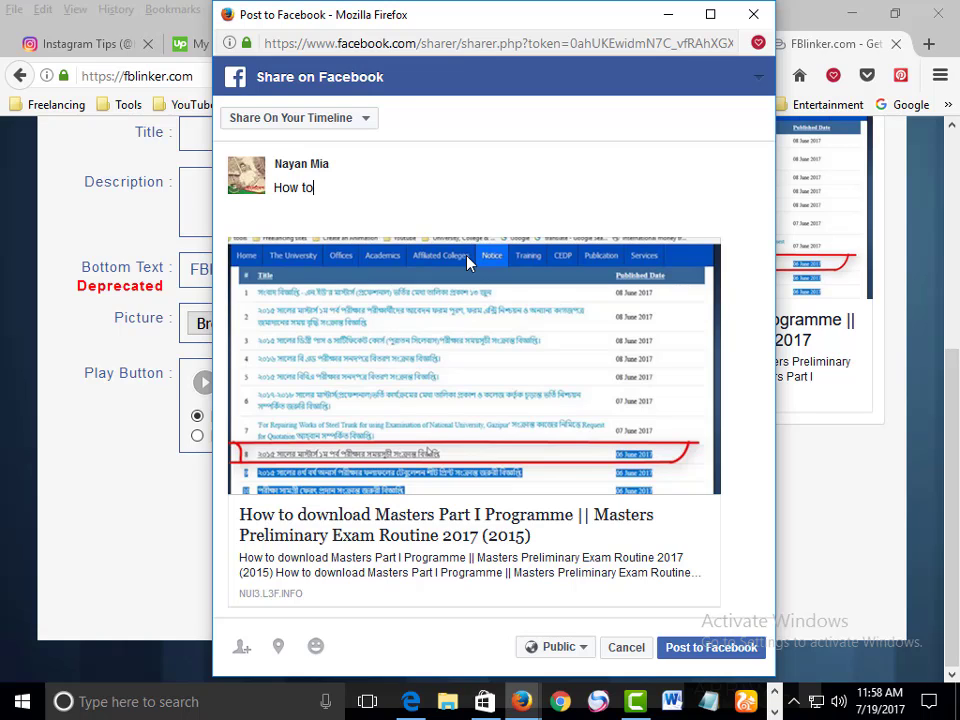
click(686, 649)
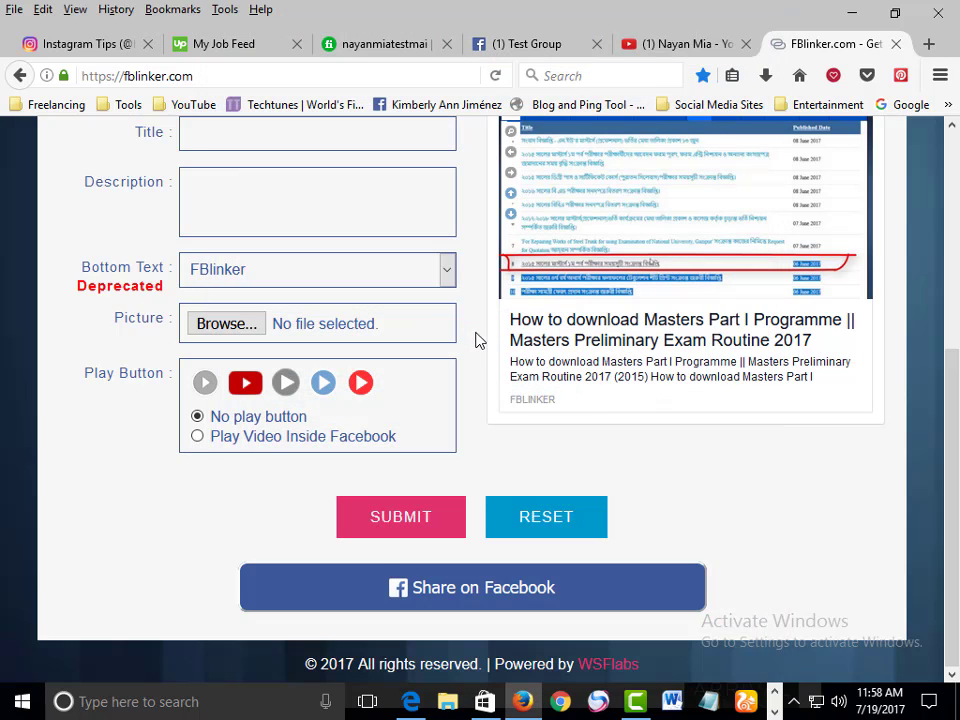
Open the account's own Facebook profile in a new tab from the Test Group page
scroll(478, 340, up, 4)
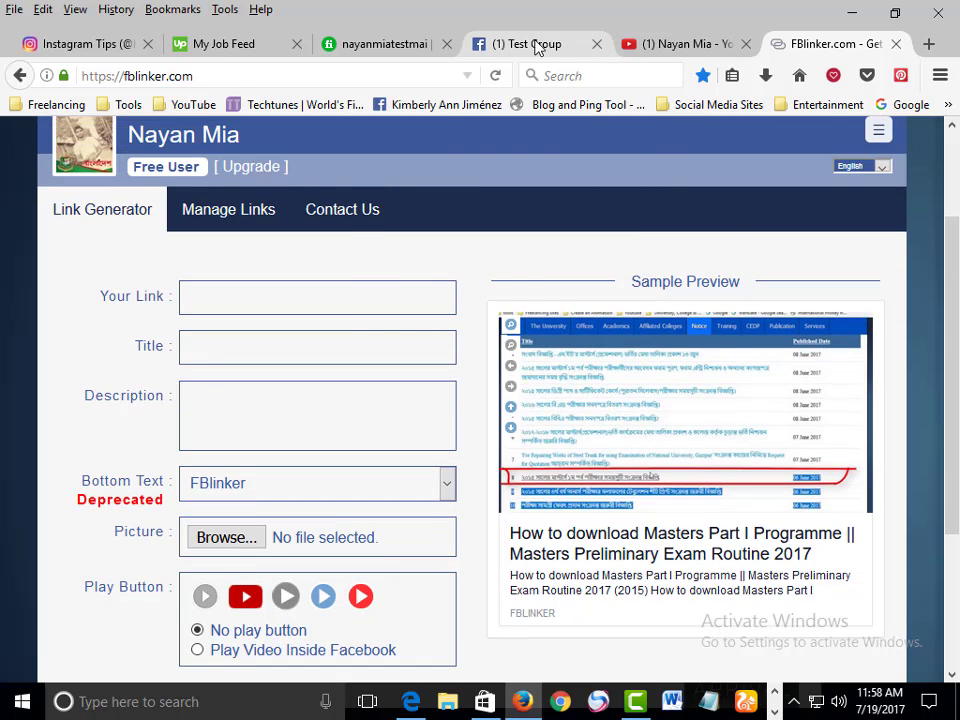
click(538, 48)
right_click(706, 139)
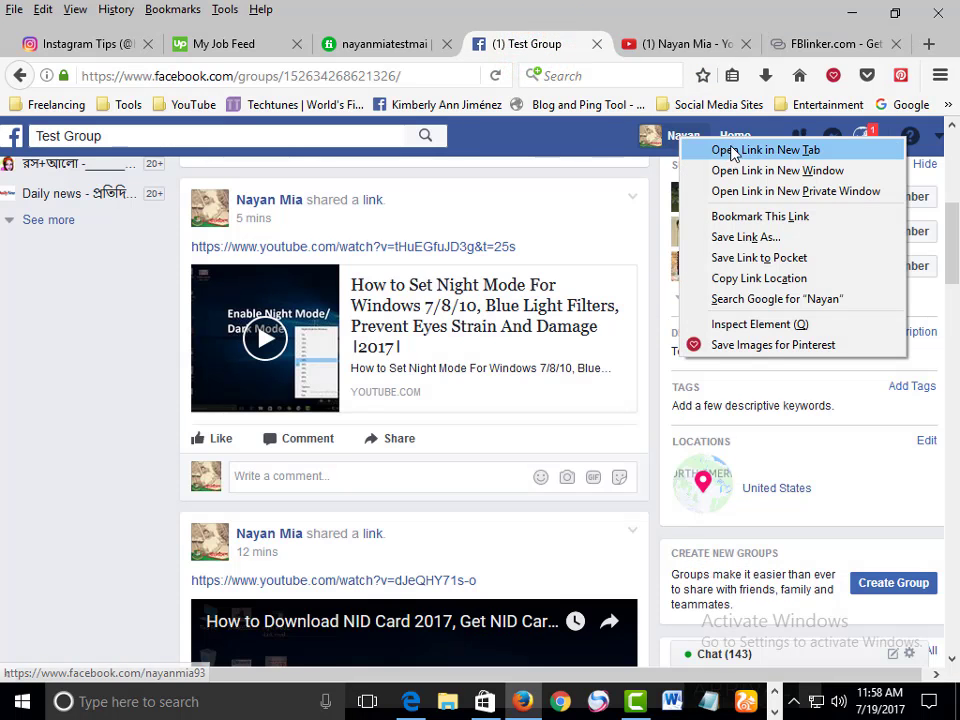
click(733, 150)
click(604, 46)
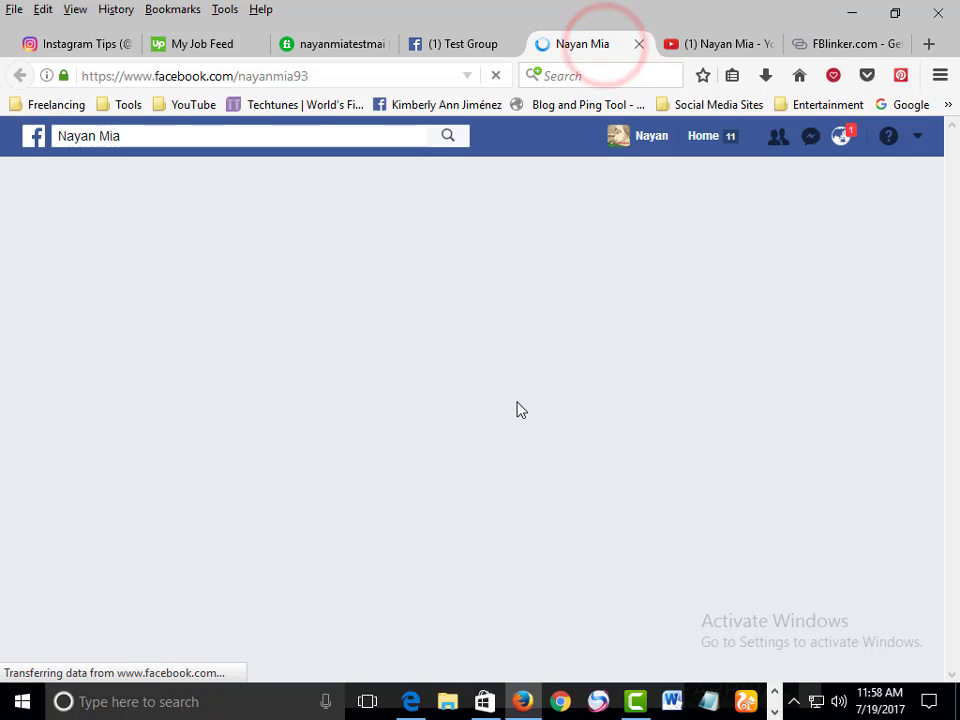
Examine the caption, large thumbnail and title of the newly shared post on the profile timeline
scroll(546, 408, down, 2)
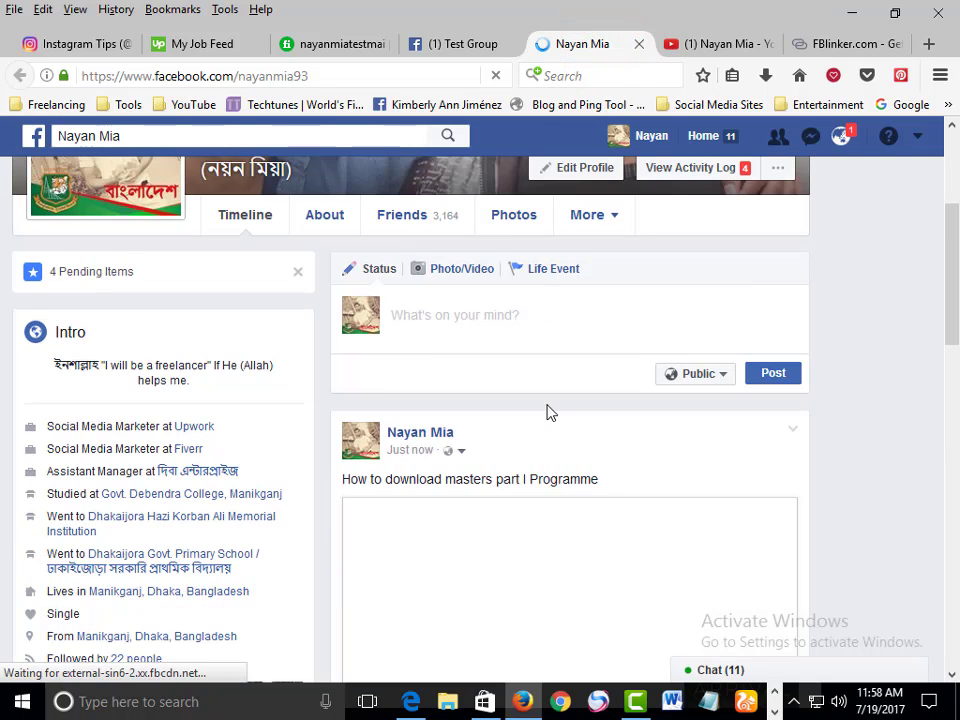
scroll(520, 420, down, 2)
scroll(470, 400, down, 3)
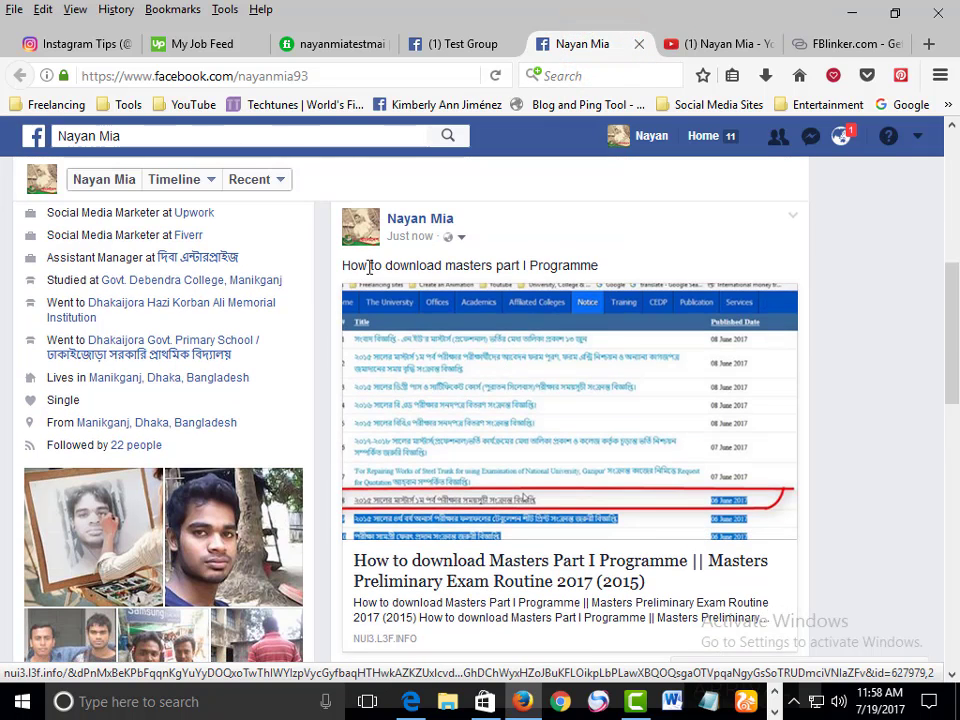
drag(386, 265, 510, 264)
click(542, 264)
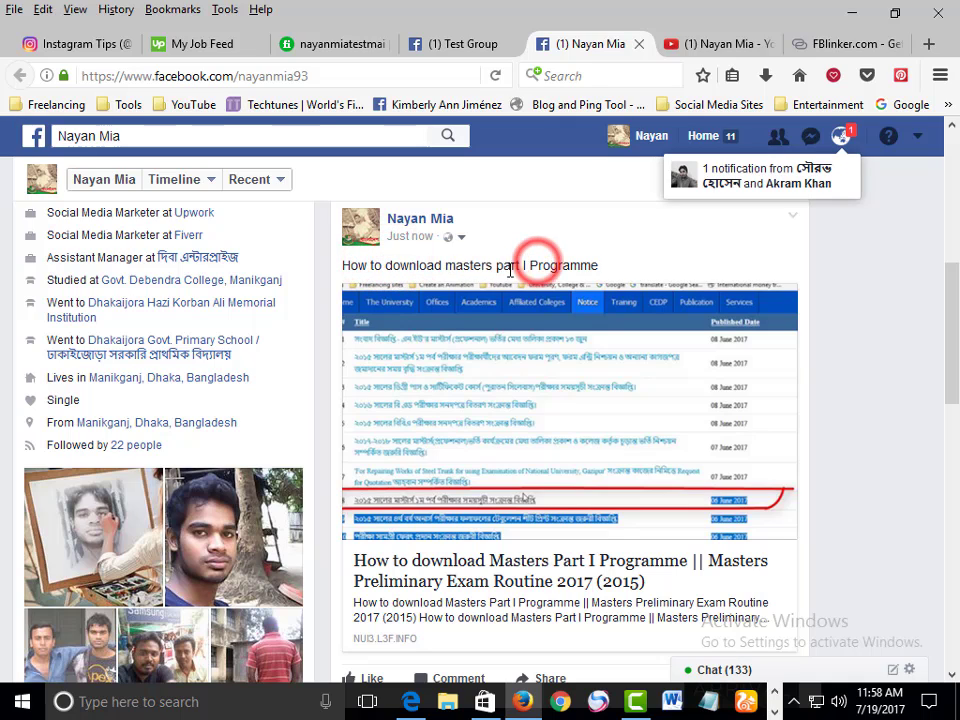
scroll(677, 345, down, 2)
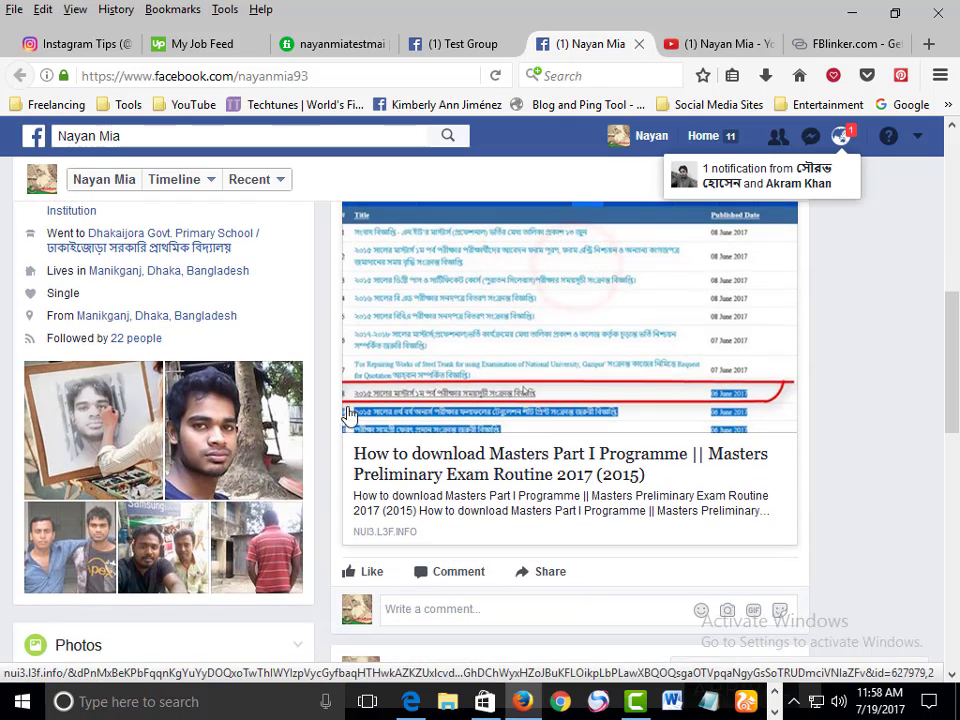
scroll(604, 521, up, 3)
scroll(683, 354, down, 2)
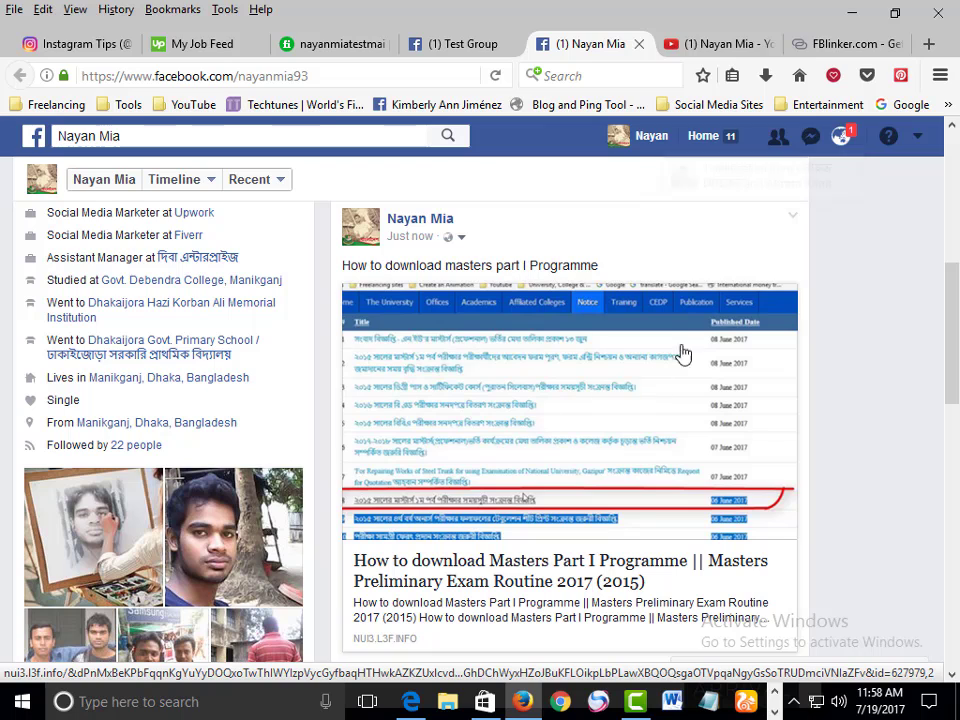
scroll(658, 418, down, 3)
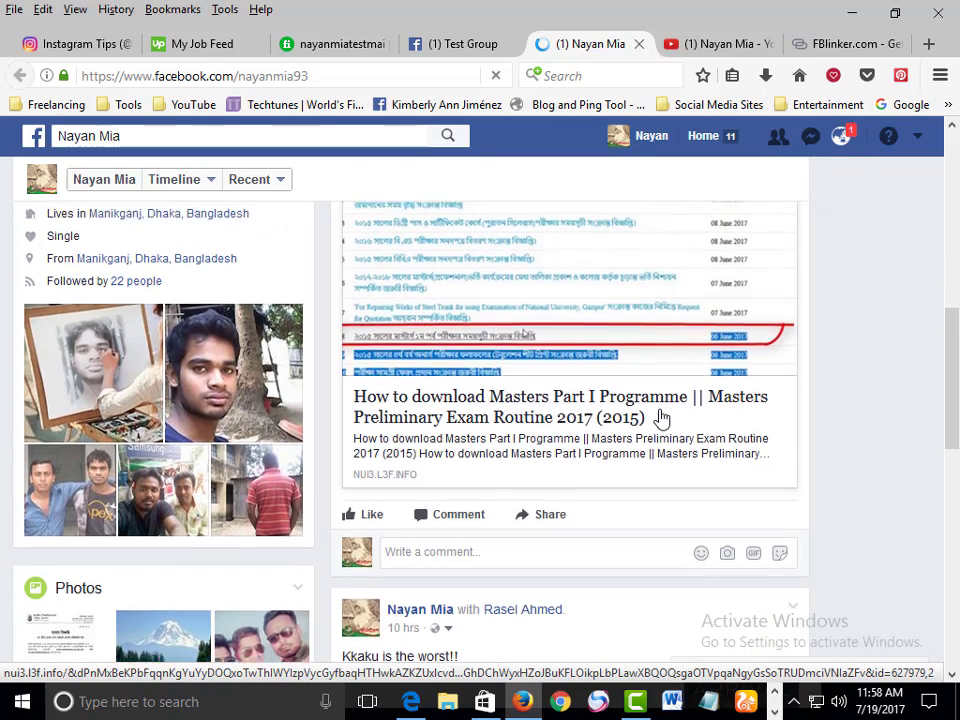
scroll(617, 263, up, 1)
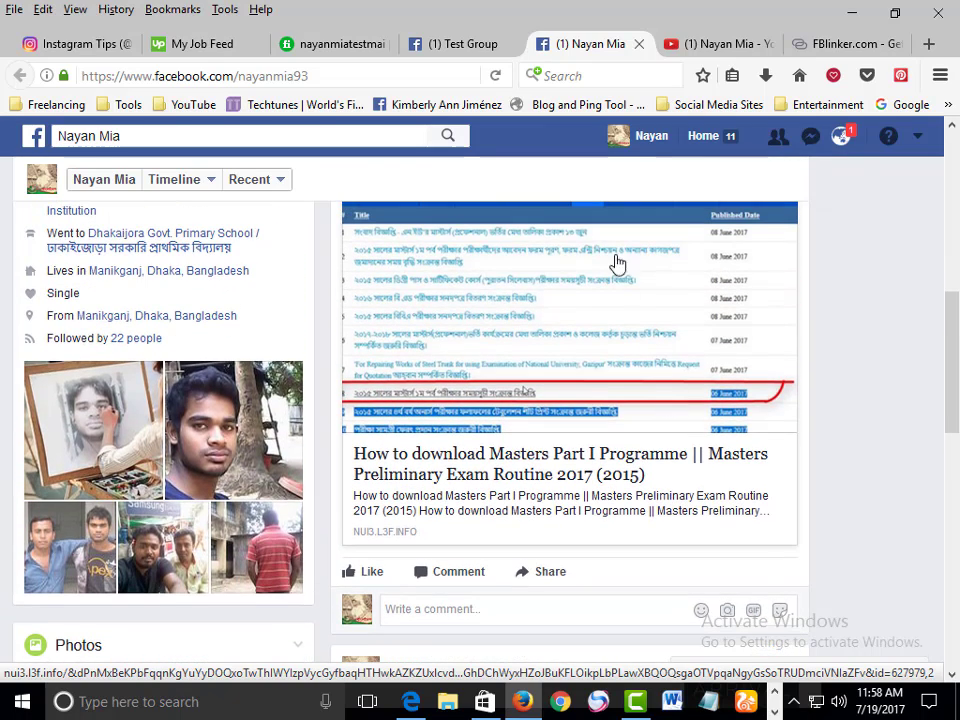
Open the shared post's link to check the YouTube video it leads to, pause playback and close the video's tab
click(587, 343)
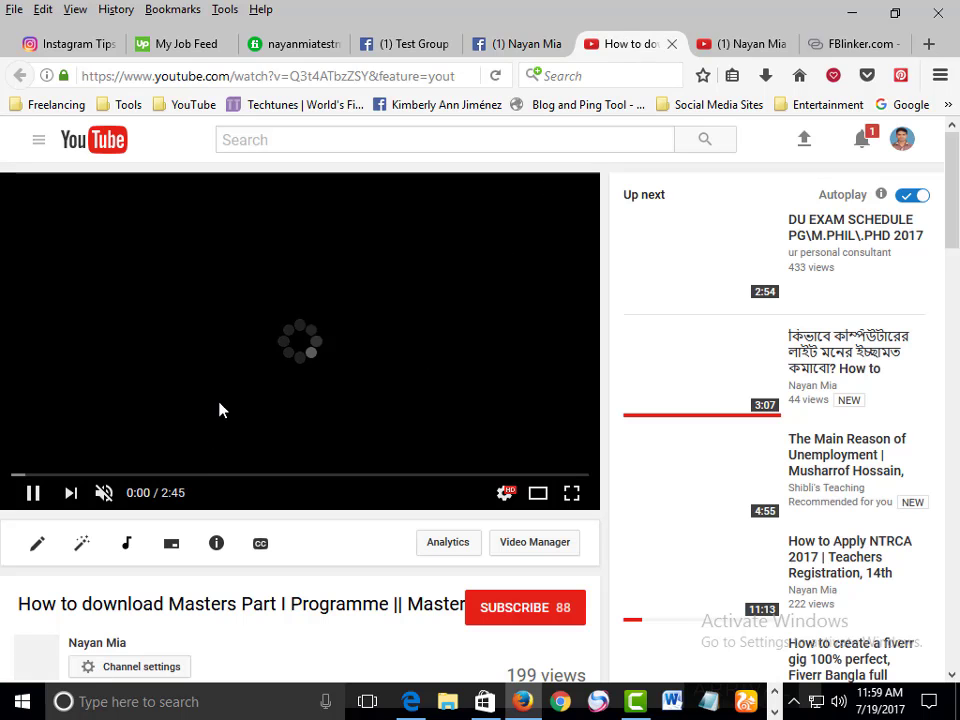
click(178, 343)
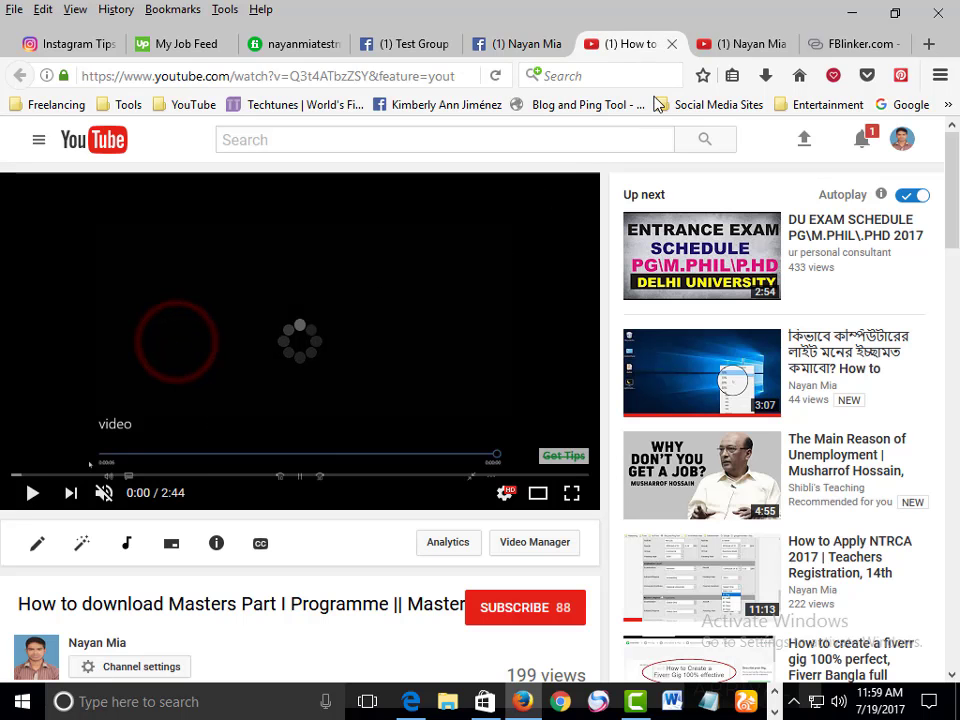
click(672, 44)
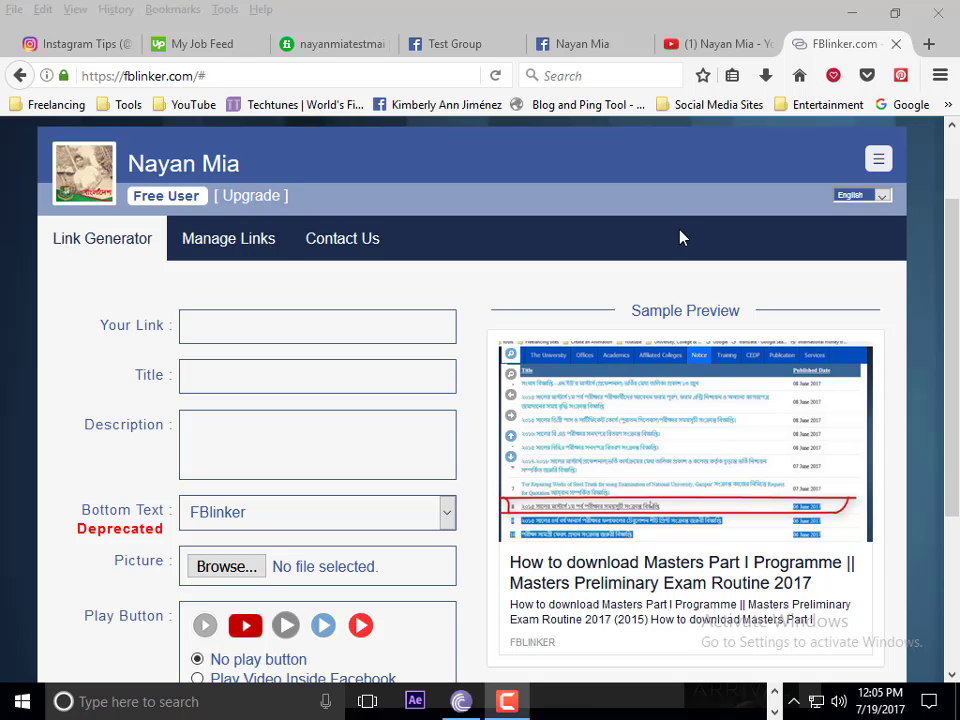
Review the Link Generator form and its sample preview on FBlinker
scroll(591, 388, up, 2)
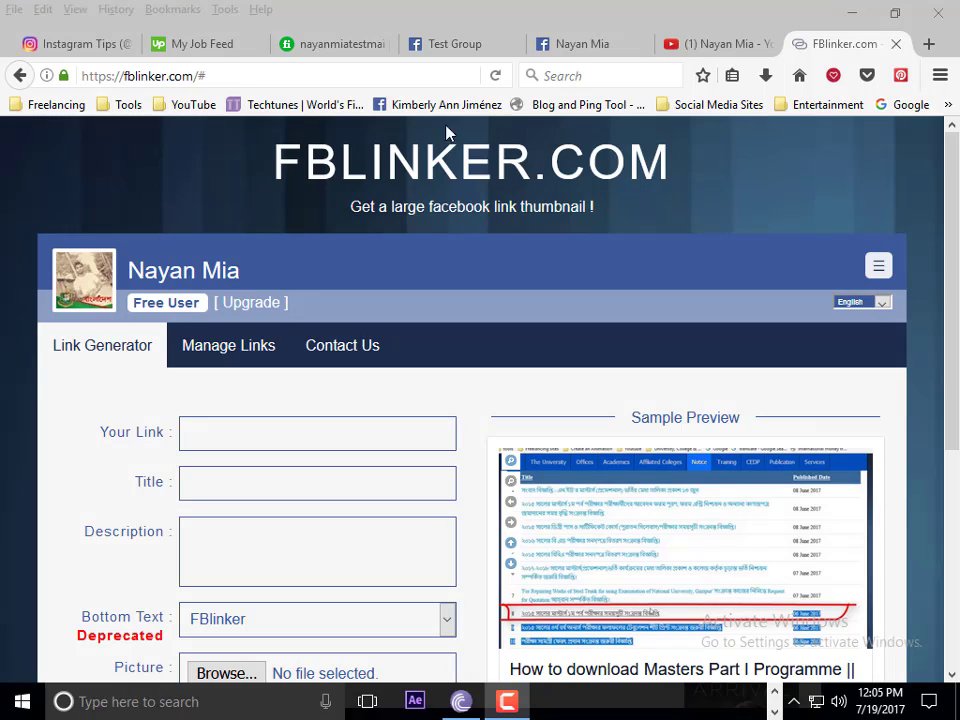
click(578, 44)
click(708, 44)
click(849, 44)
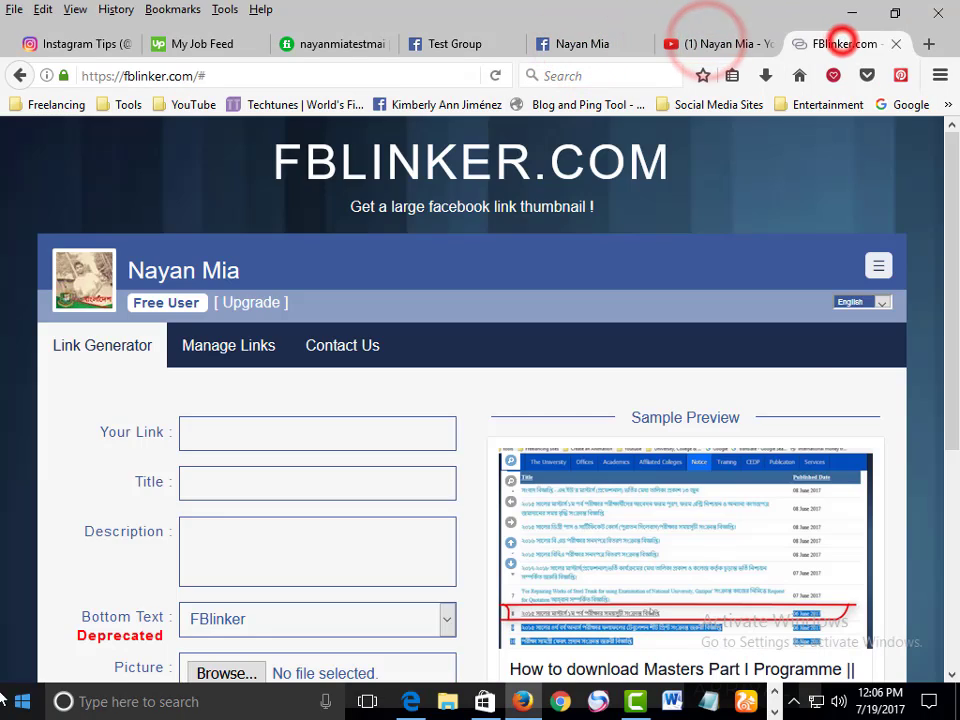
scroll(548, 586, down, 6)
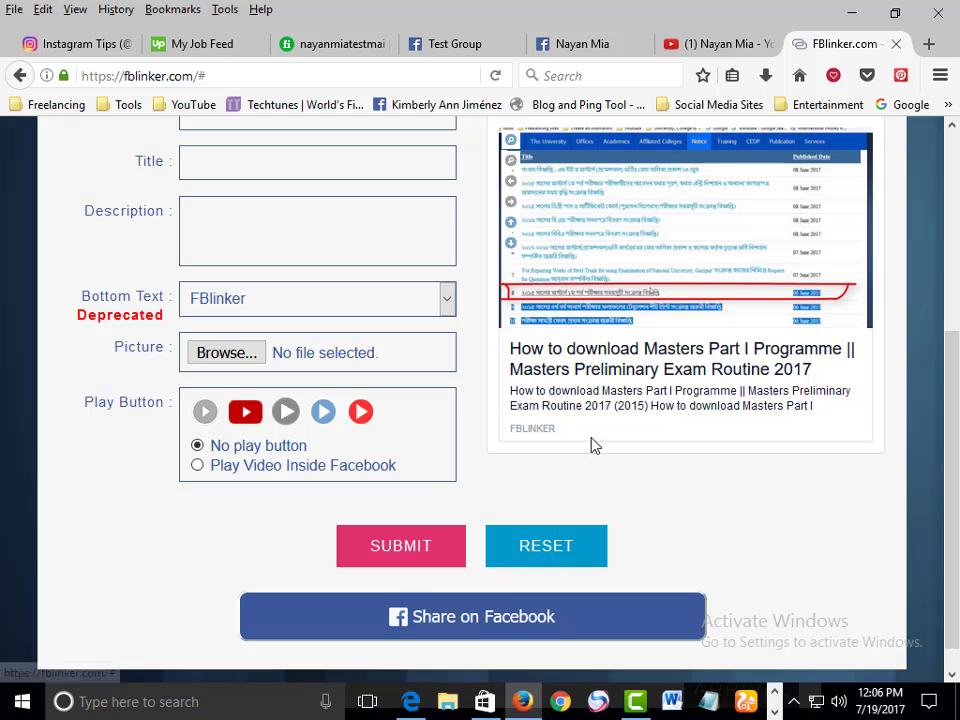
scroll(594, 444, up, 2)
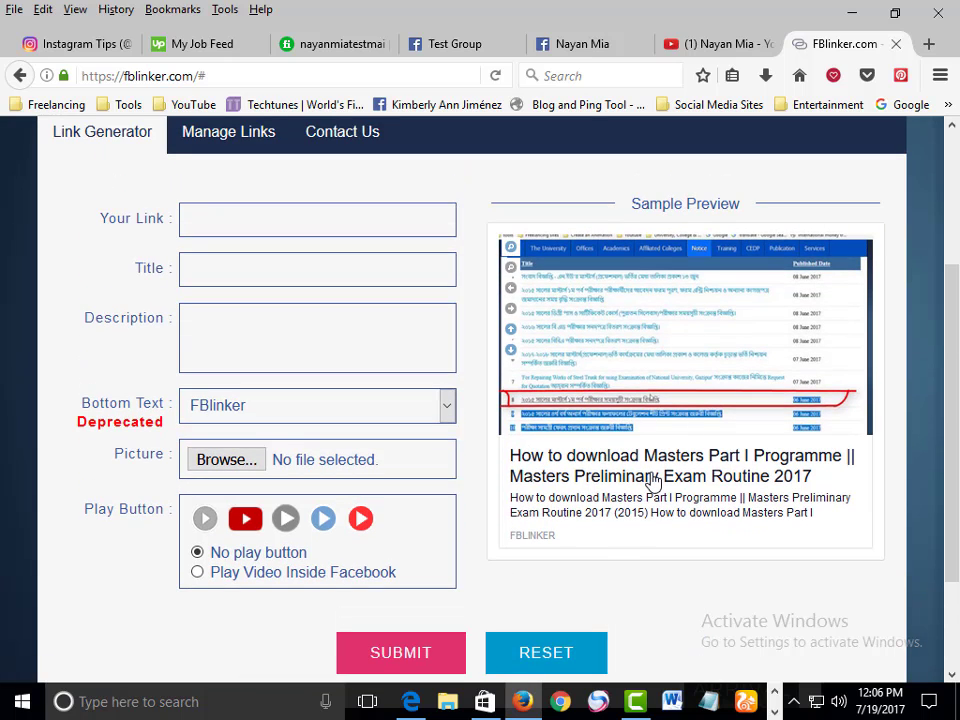
scroll(652, 482, up, 4)
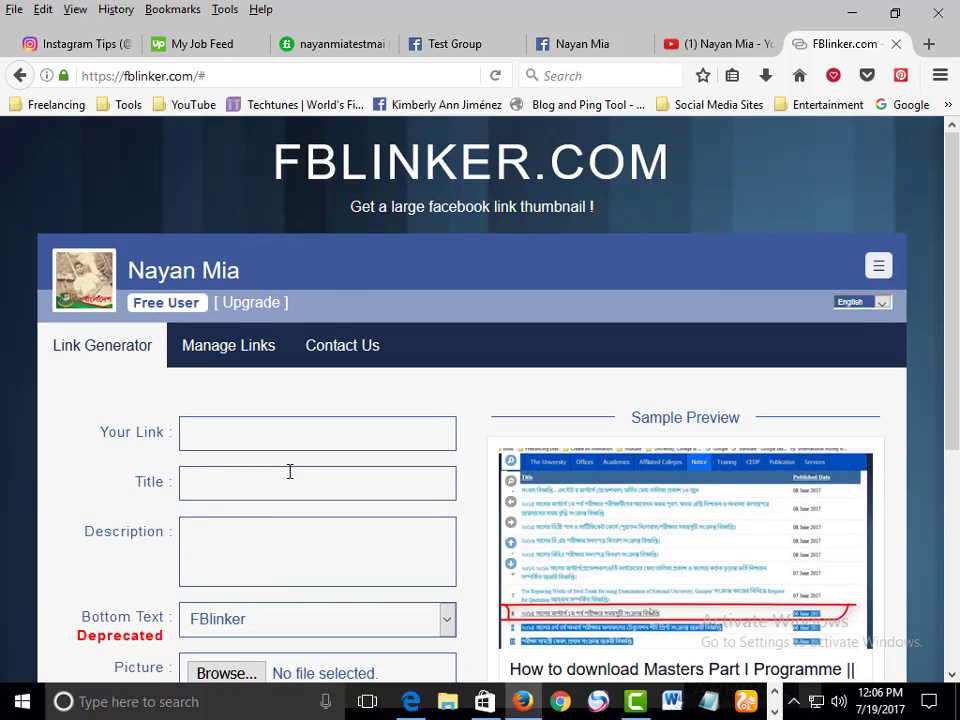
scroll(440, 388, down, 6)
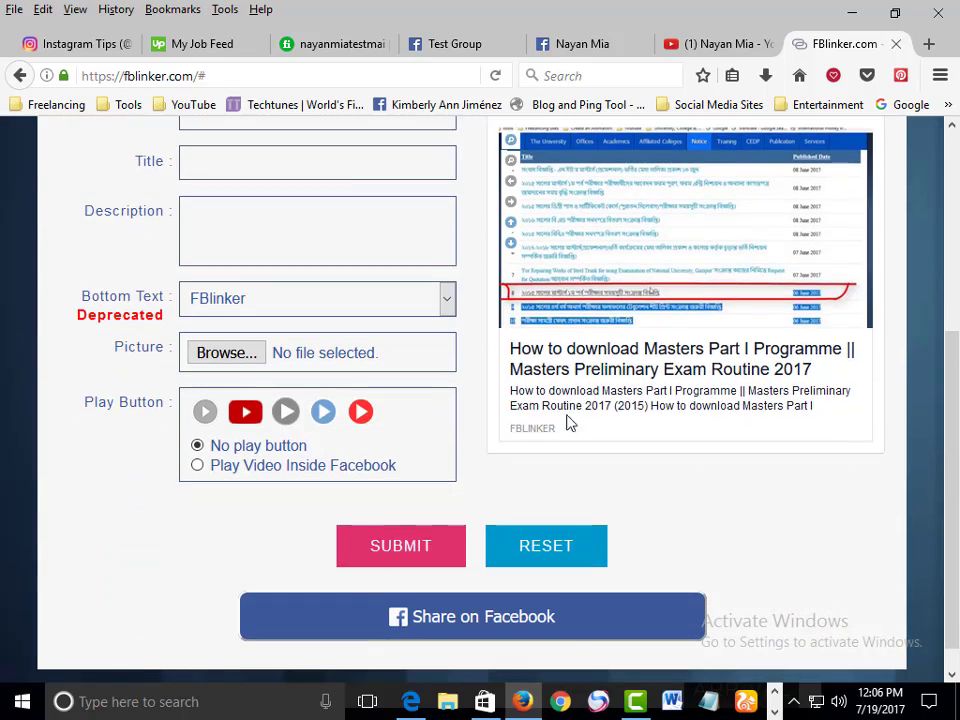
scroll(563, 420, up, 5)
scroll(563, 420, up, 1)
scroll(561, 418, down, 4)
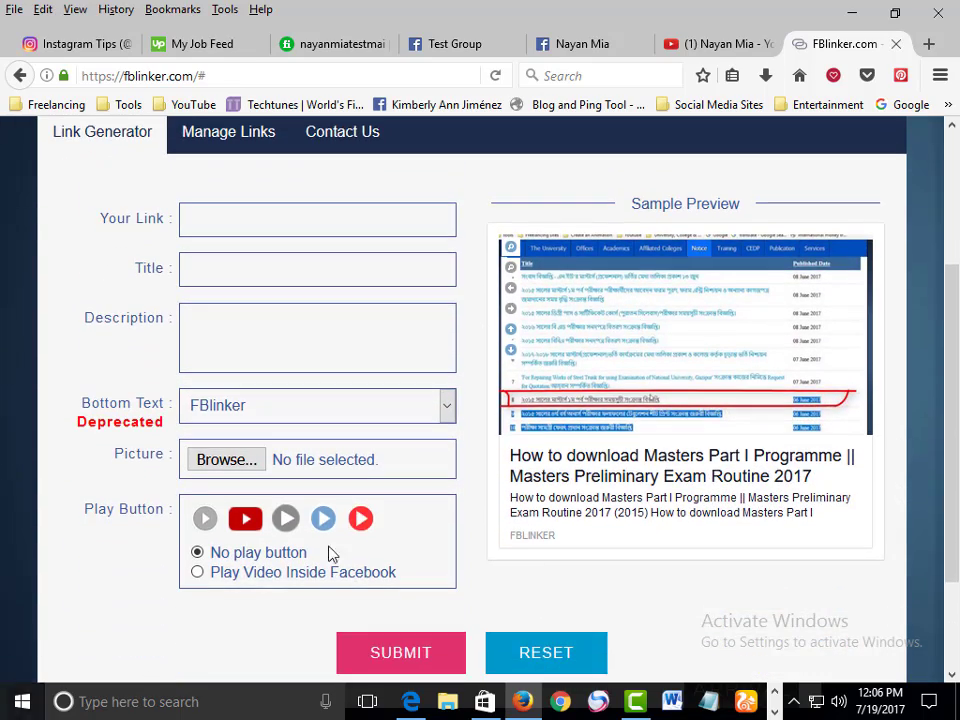
scroll(365, 510, up, 4)
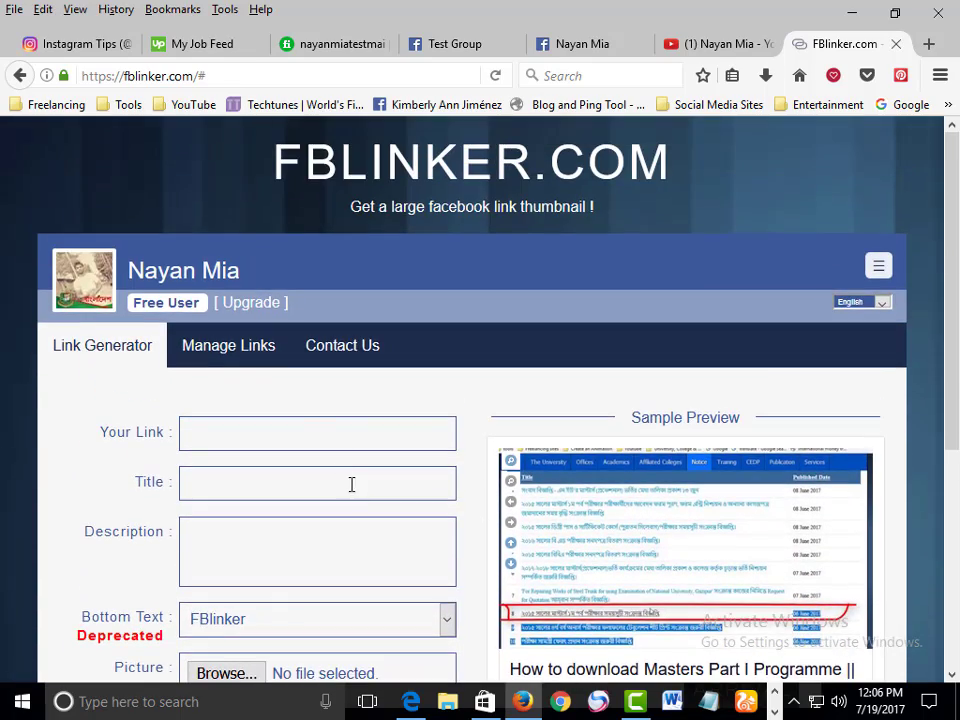
Check FBlinker's Manage Links feature and its Pro upgrade offer, dismiss the offer and look over the Link Generator form
click(238, 358)
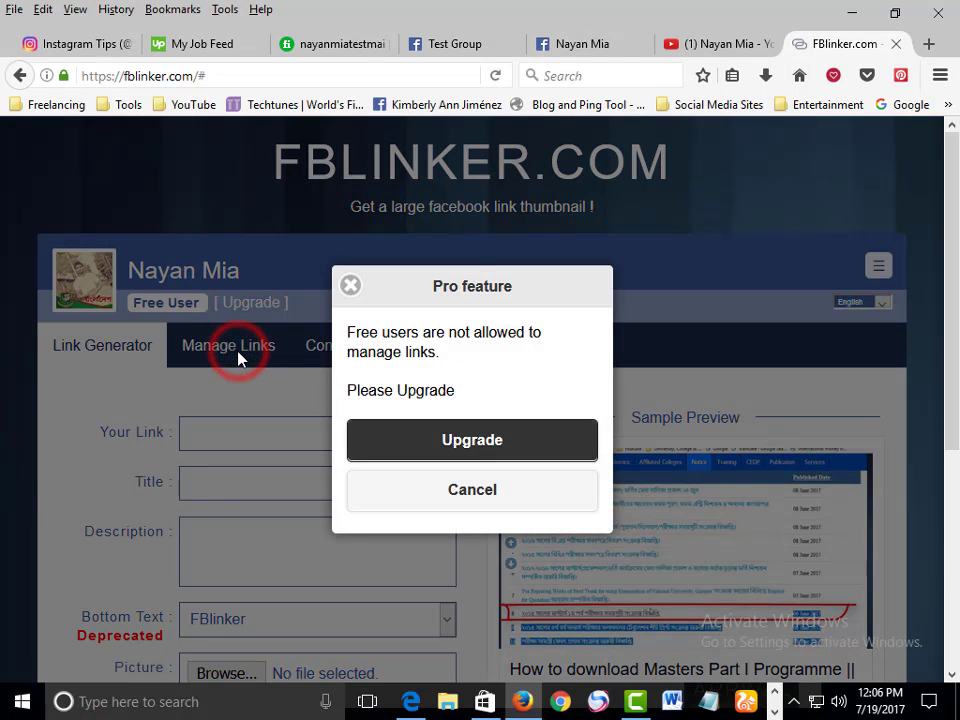
click(450, 442)
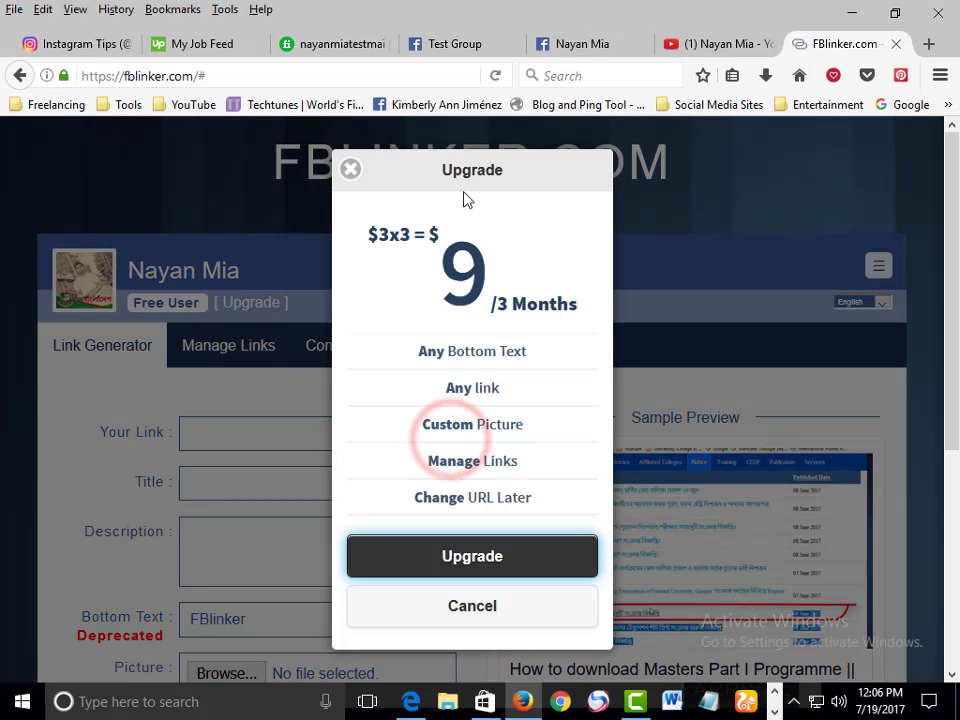
click(488, 614)
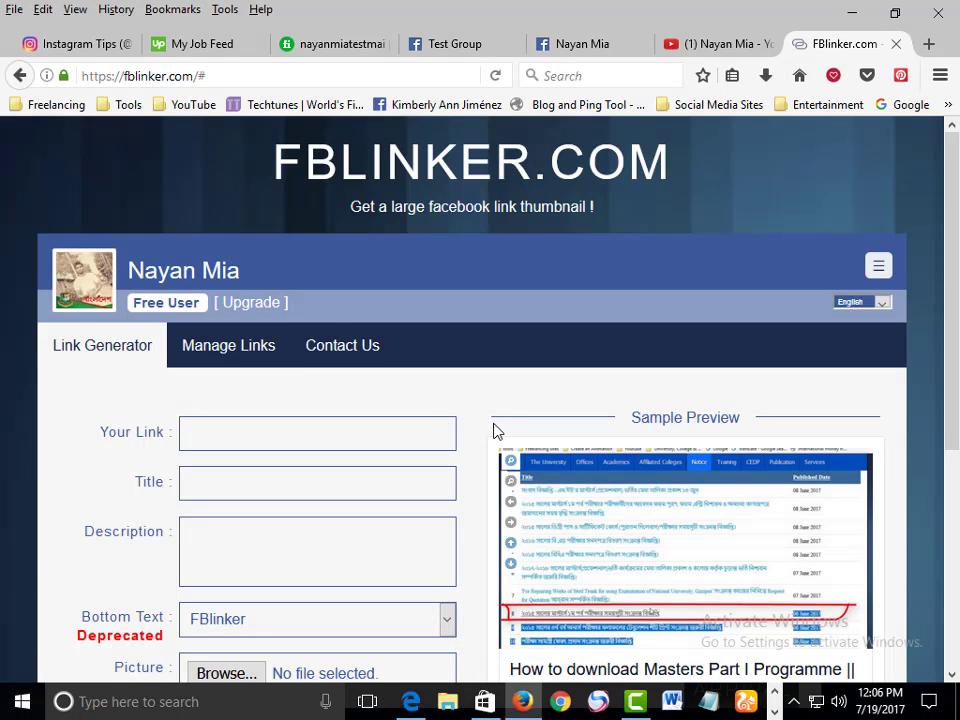
scroll(495, 431, down, 4)
scroll(515, 454, down, 2)
scroll(515, 454, up, 10)
Examine the shared post's caption, large thumbnail, title and source domain on the Facebook profile timeline
click(594, 48)
scroll(553, 171, up, 5)
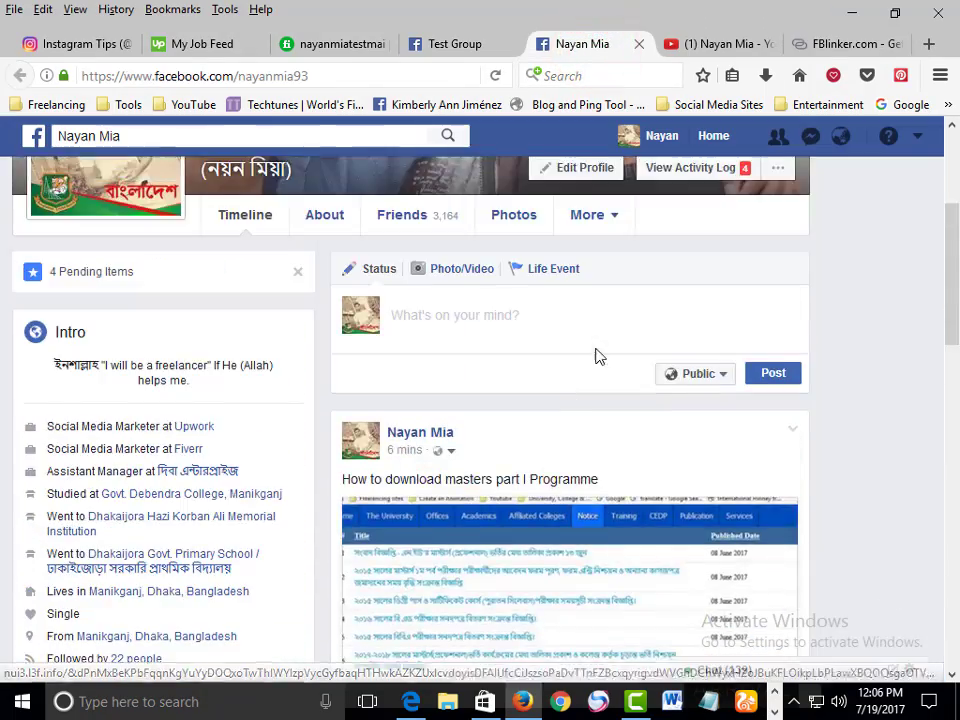
scroll(654, 358, down, 4)
scroll(815, 333, up, 1)
scroll(820, 332, up, 1)
click(856, 281)
scroll(806, 349, down, 2)
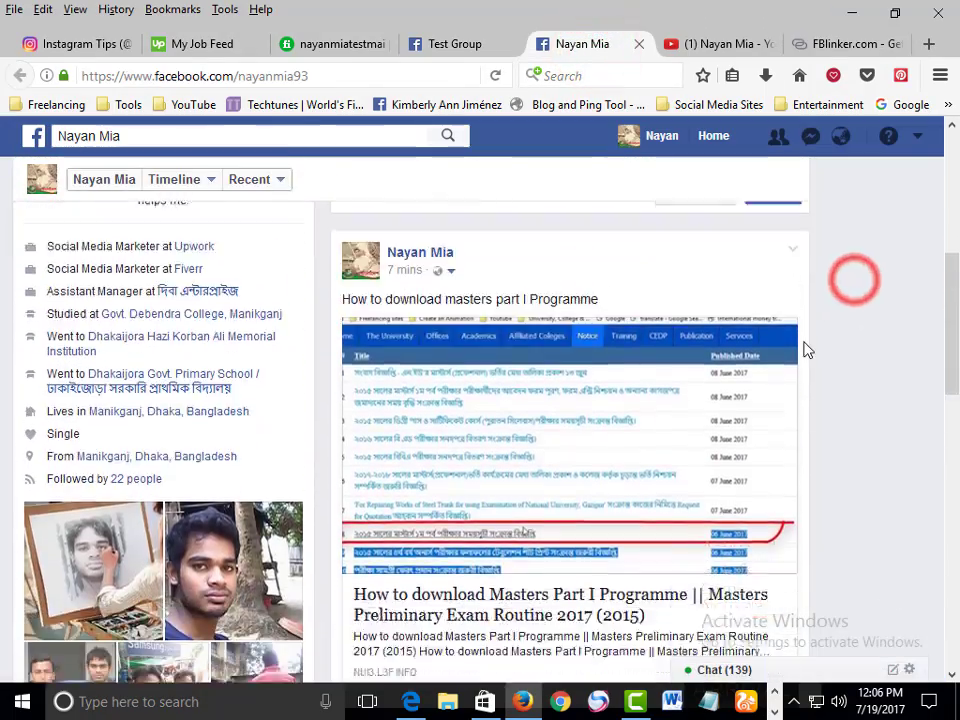
scroll(598, 418, up, 1)
scroll(598, 418, down, 2)
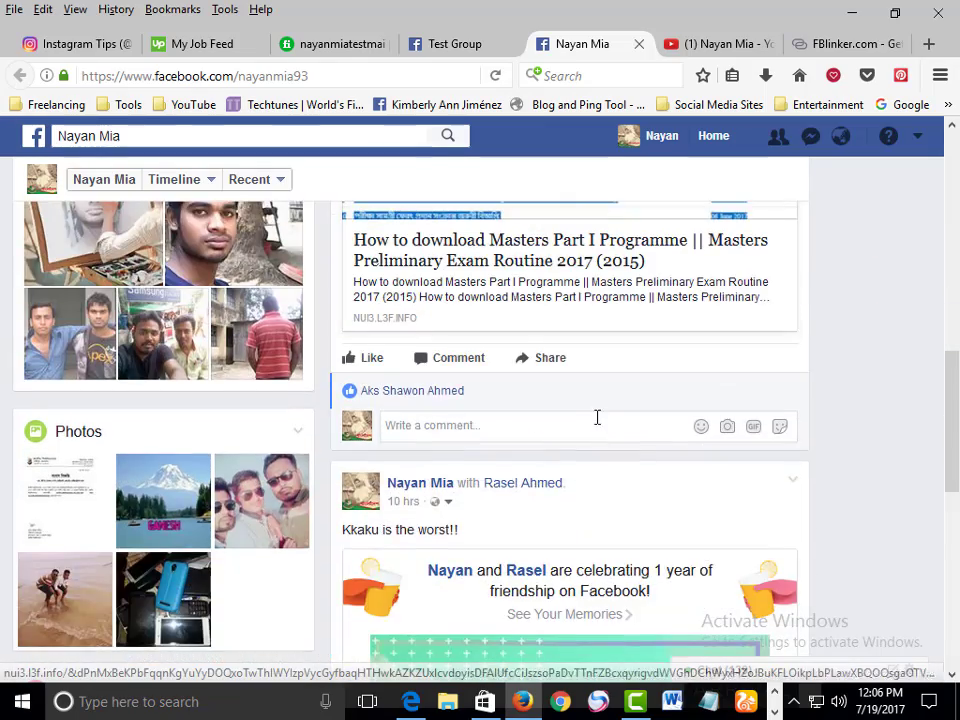
scroll(597, 418, up, 1)
scroll(598, 422, down, 1)
scroll(598, 426, up, 2)
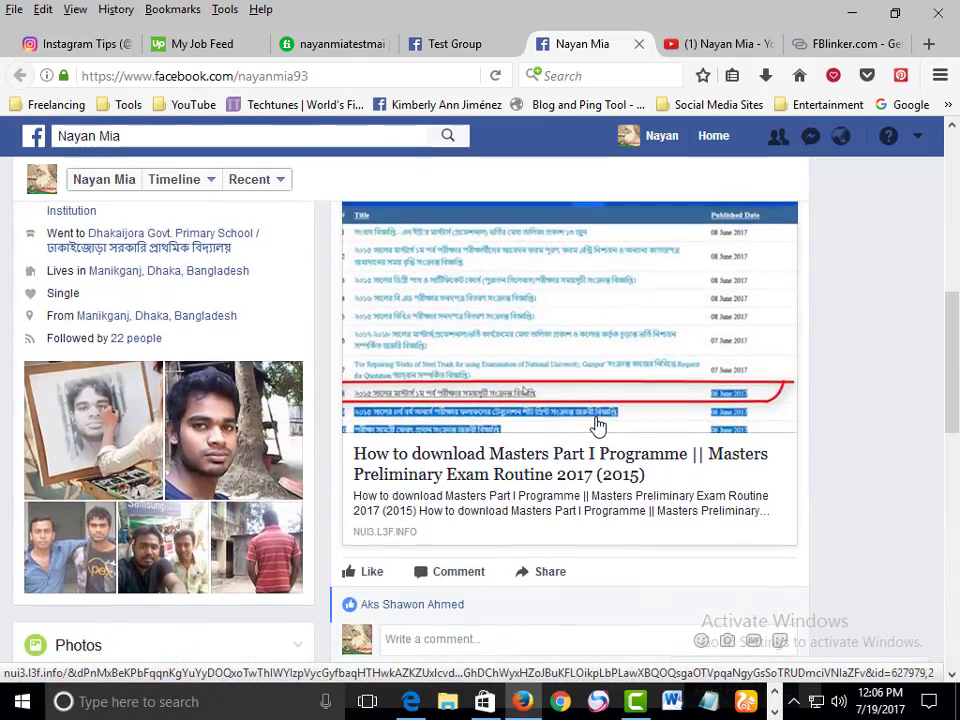
scroll(597, 400, down, 1)
scroll(593, 399, up, 3)
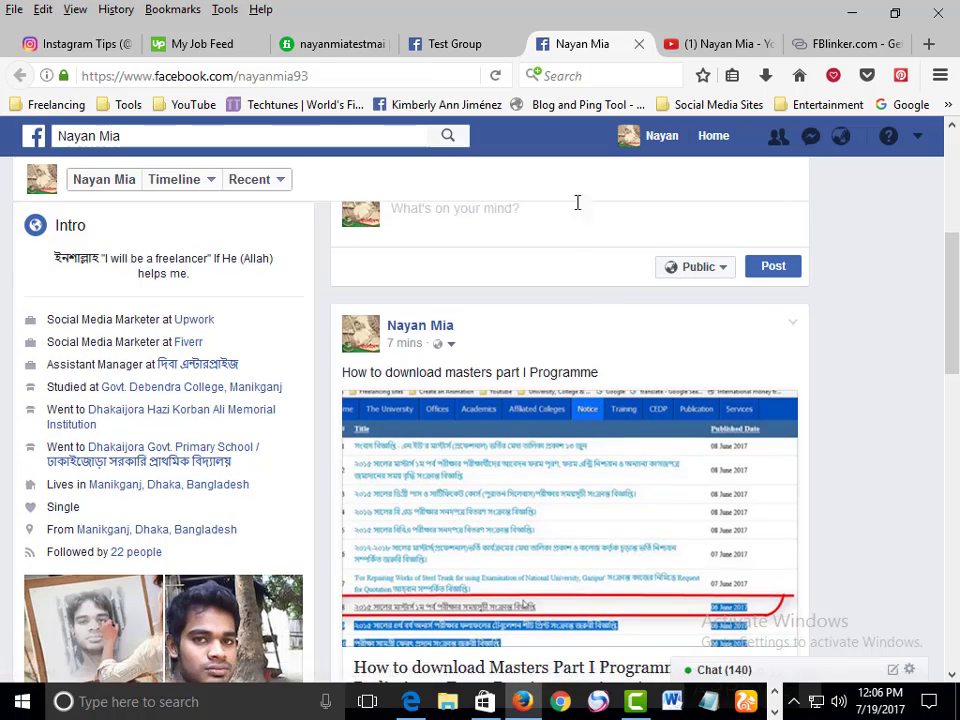
Check the Test Group post box and FBlinker's Share on Facebook window, closing the share window without posting
click(463, 45)
click(259, 403)
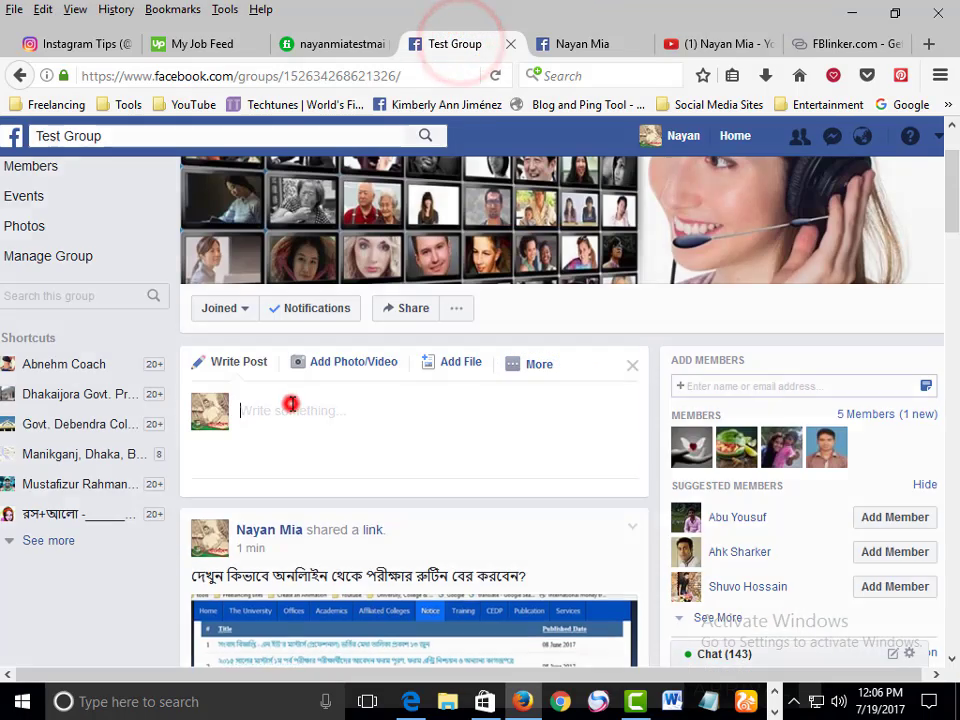
click(840, 42)
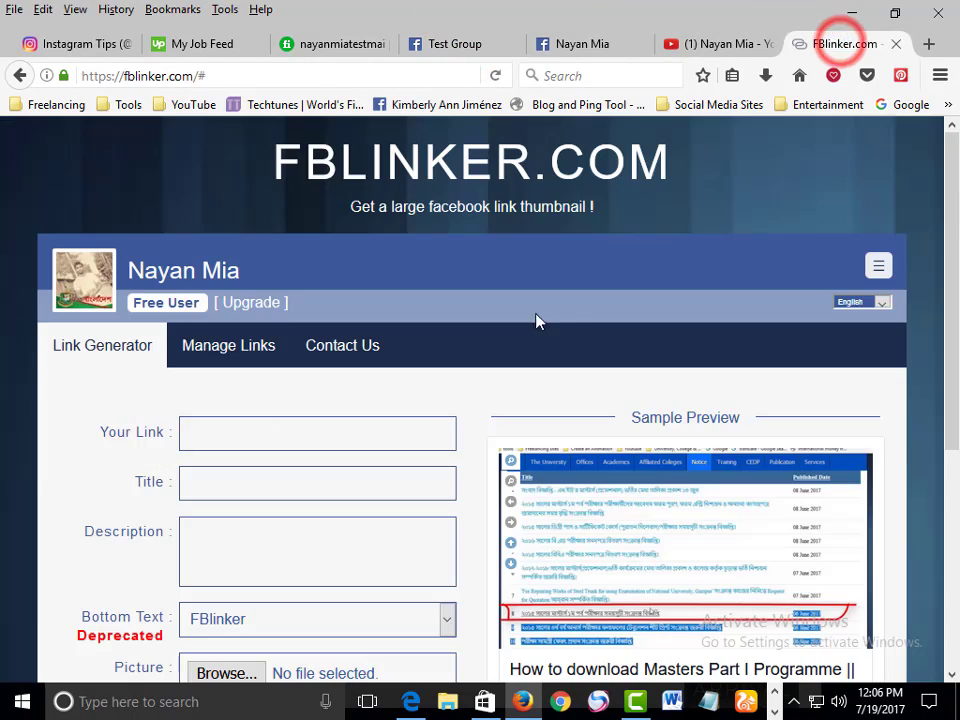
scroll(536, 321, down, 5)
click(496, 596)
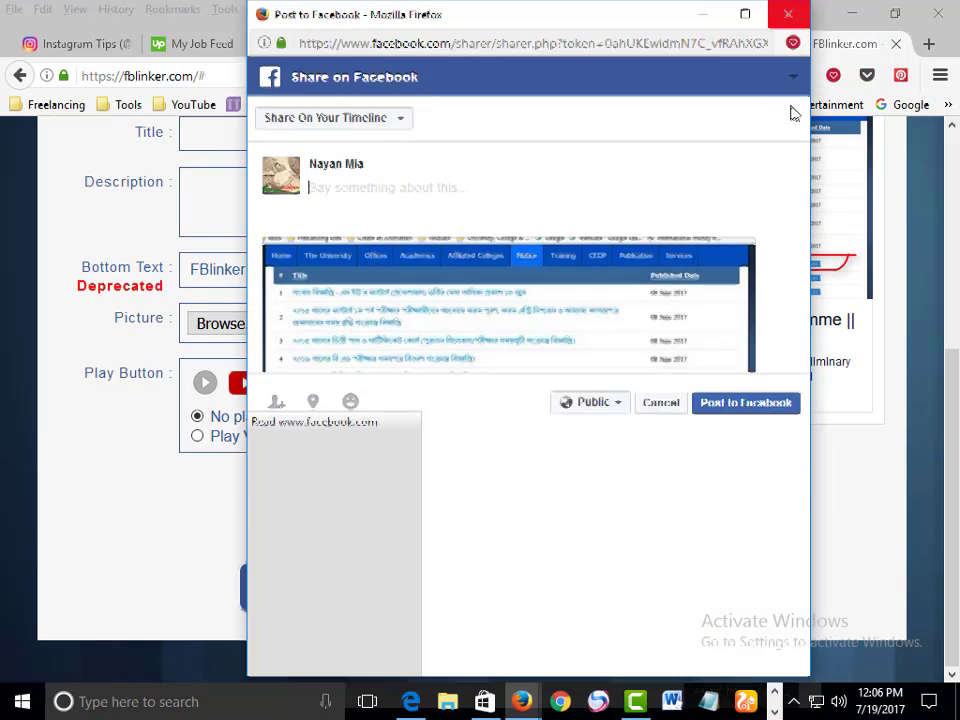
click(789, 16)
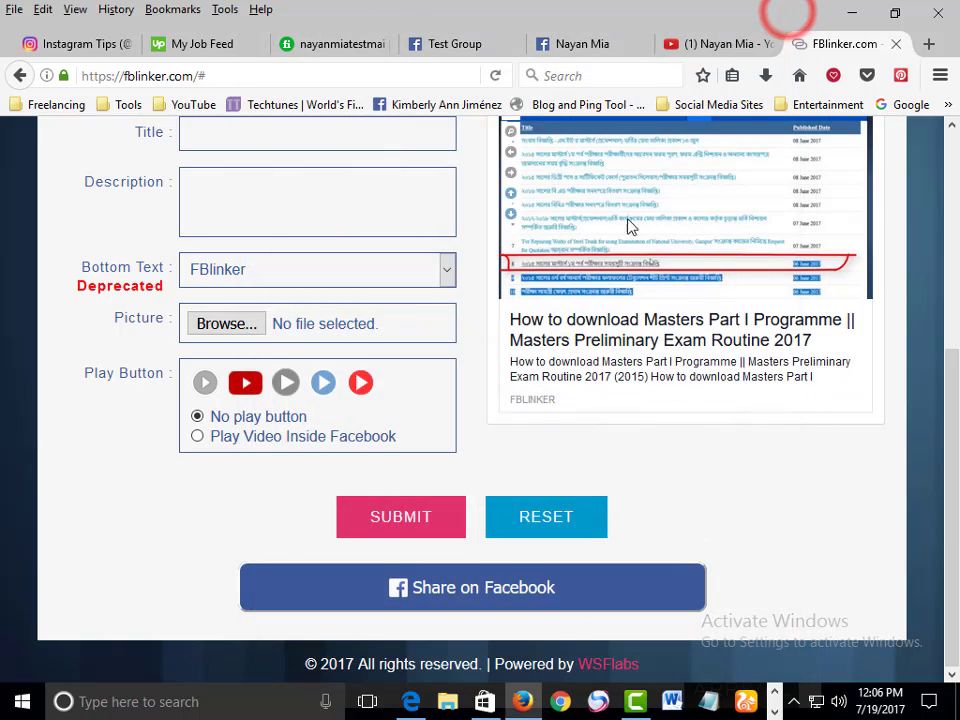
scroll(686, 199, up, 5)
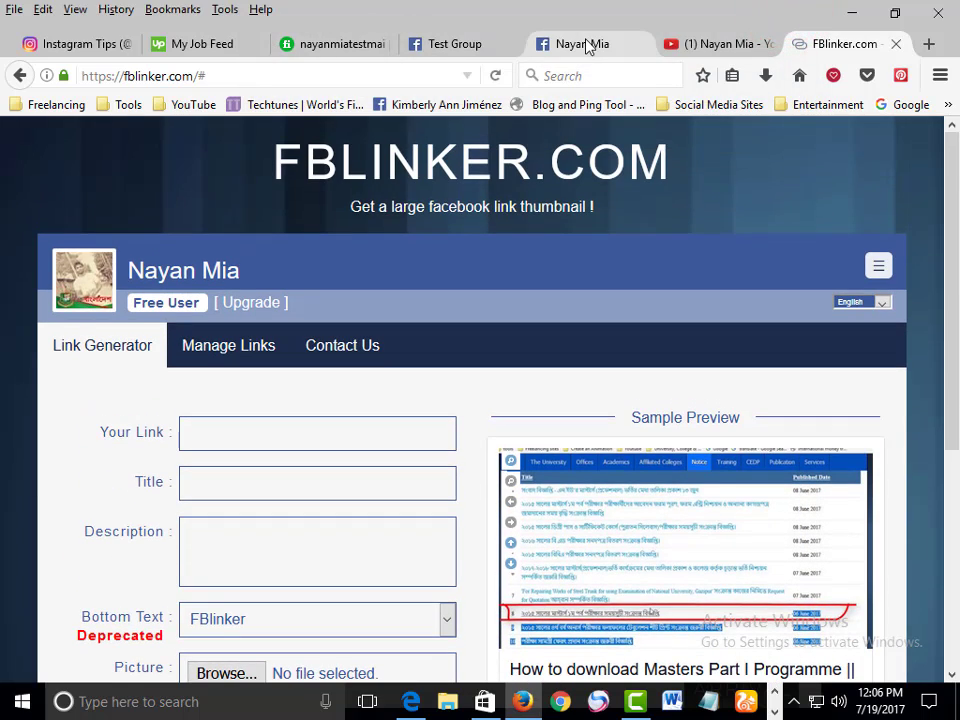
Copy the link address of the Masters Part I Programme post from the Facebook profile timeline
click(585, 44)
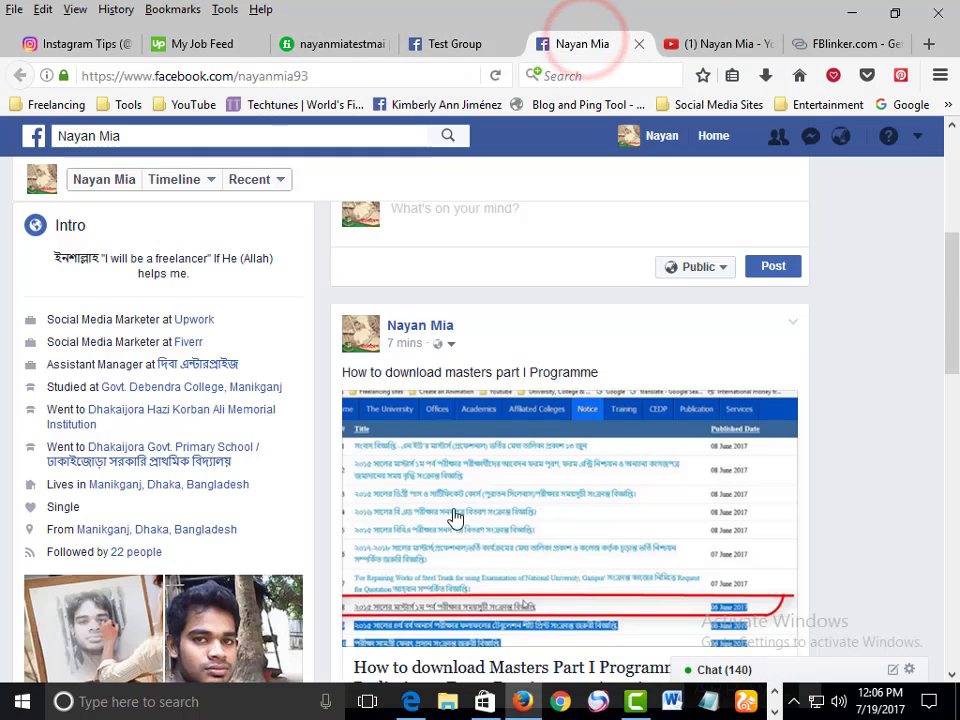
scroll(455, 517, down, 4)
right_click(519, 470)
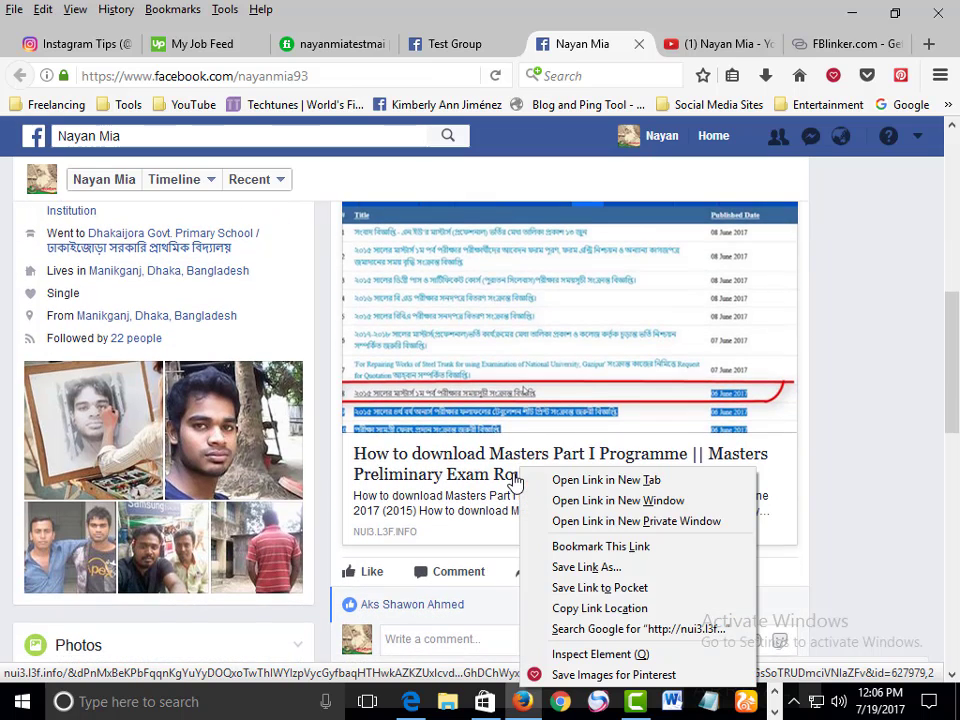
click(600, 610)
Paste the copied link into a new post in Test Group to load its large thumbnail preview
click(450, 40)
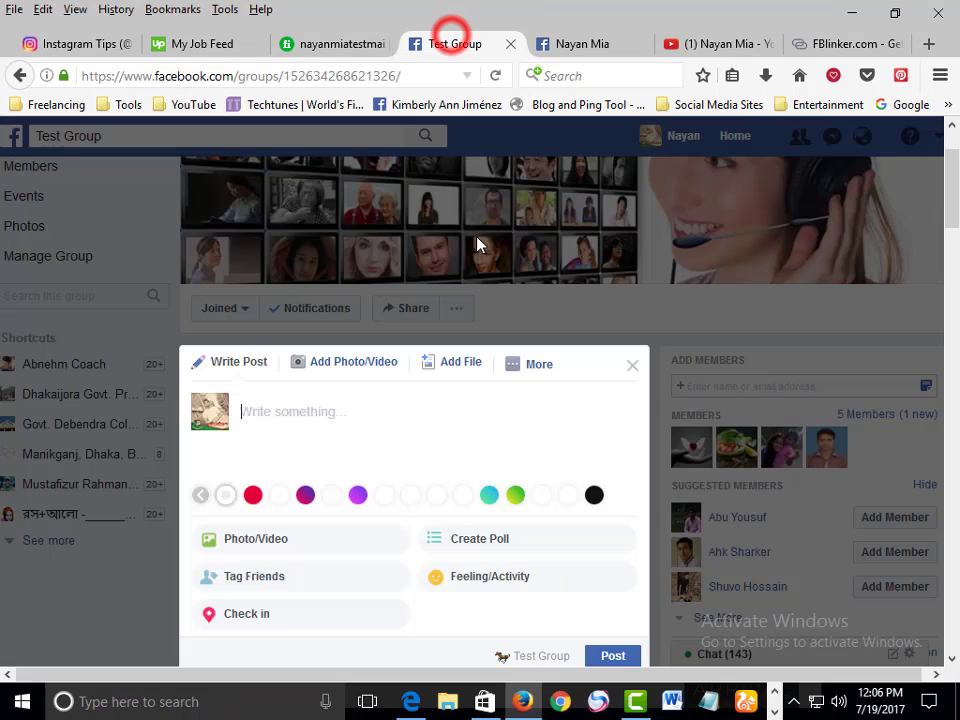
scroll(580, 387, down, 1)
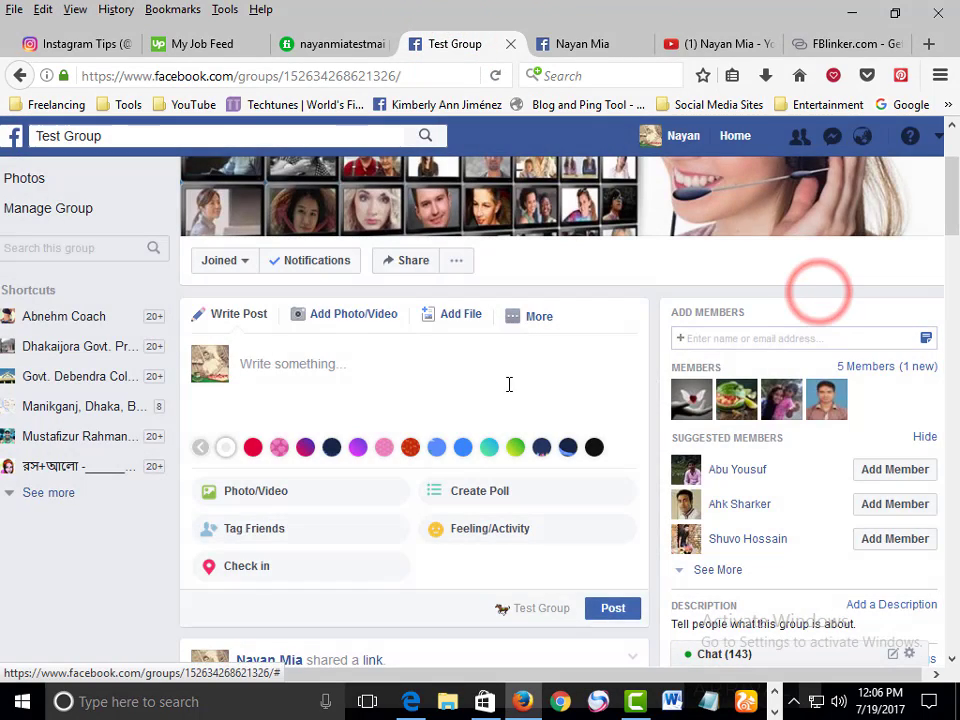
click(309, 364)
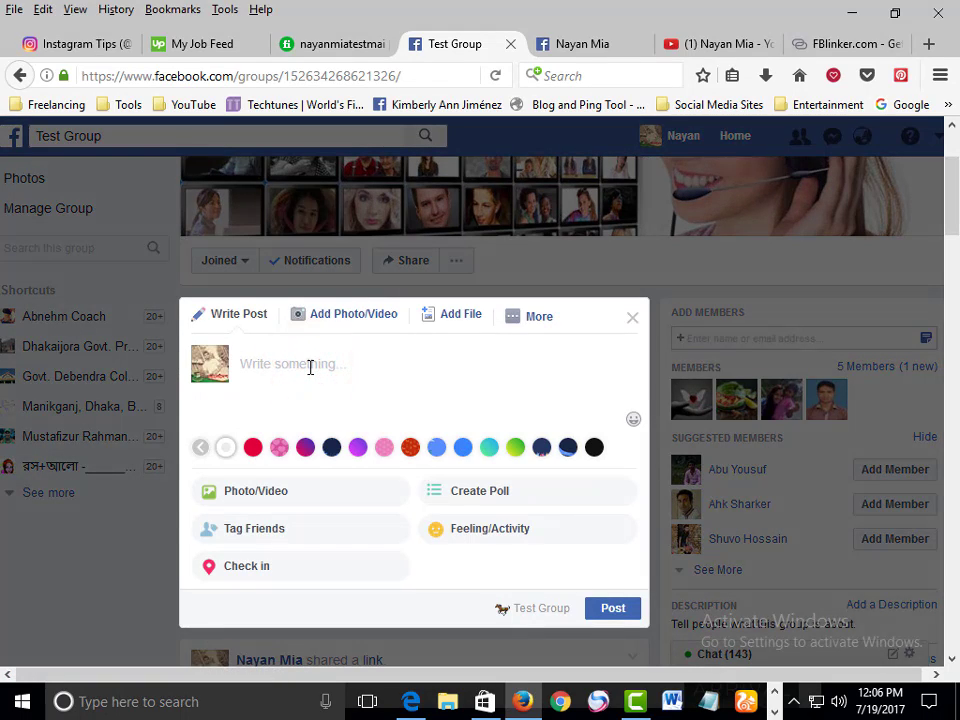
right_click(309, 366)
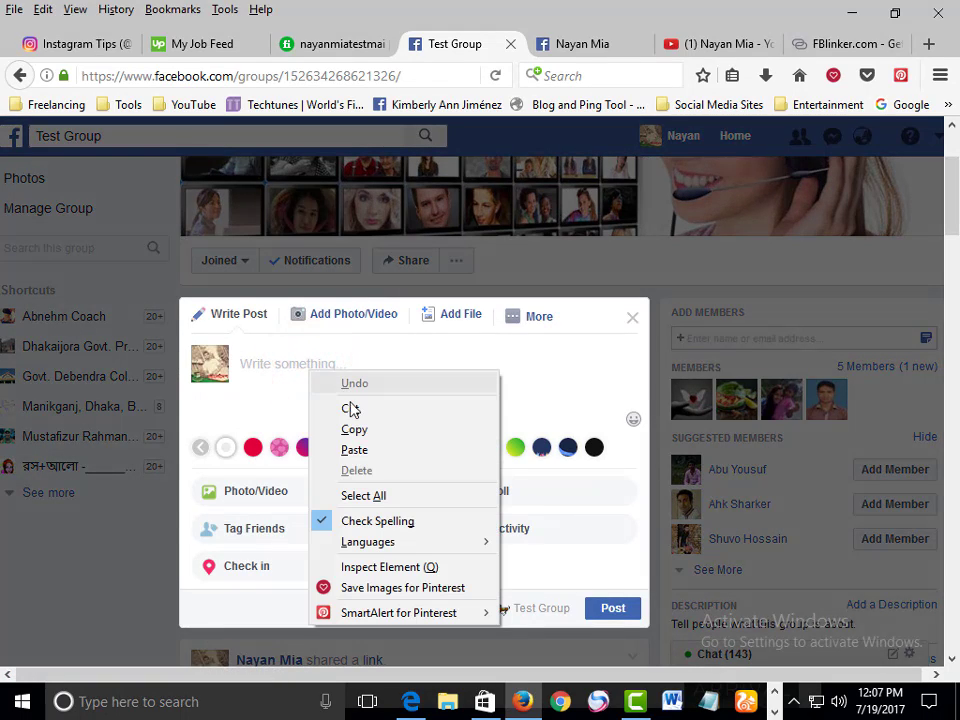
click(394, 451)
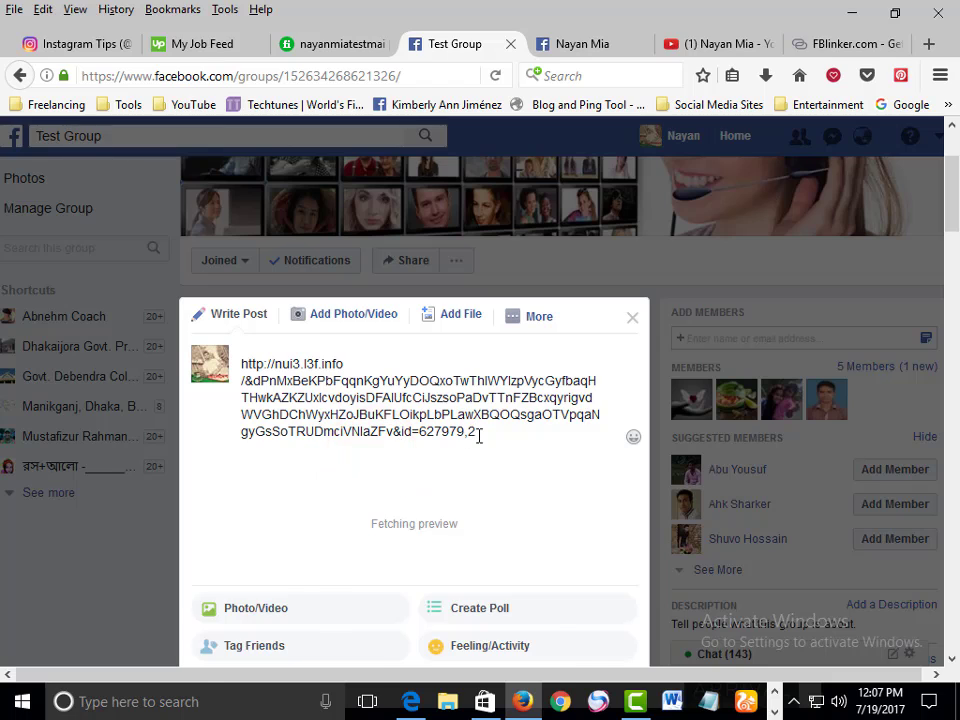
Replace the pasted link text with the caption "দেখুন কিভাবে রুটিন পাবেন?" and publish the post to Test Group
drag(493, 433, 241, 366)
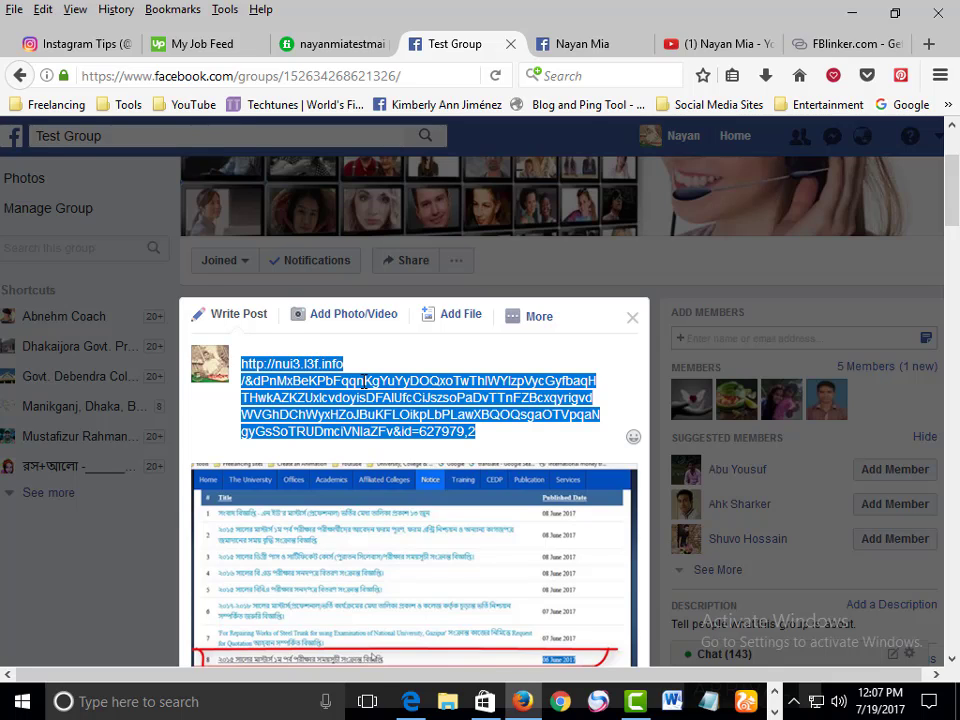
text(দেখুন কিভাবে রুটিন)
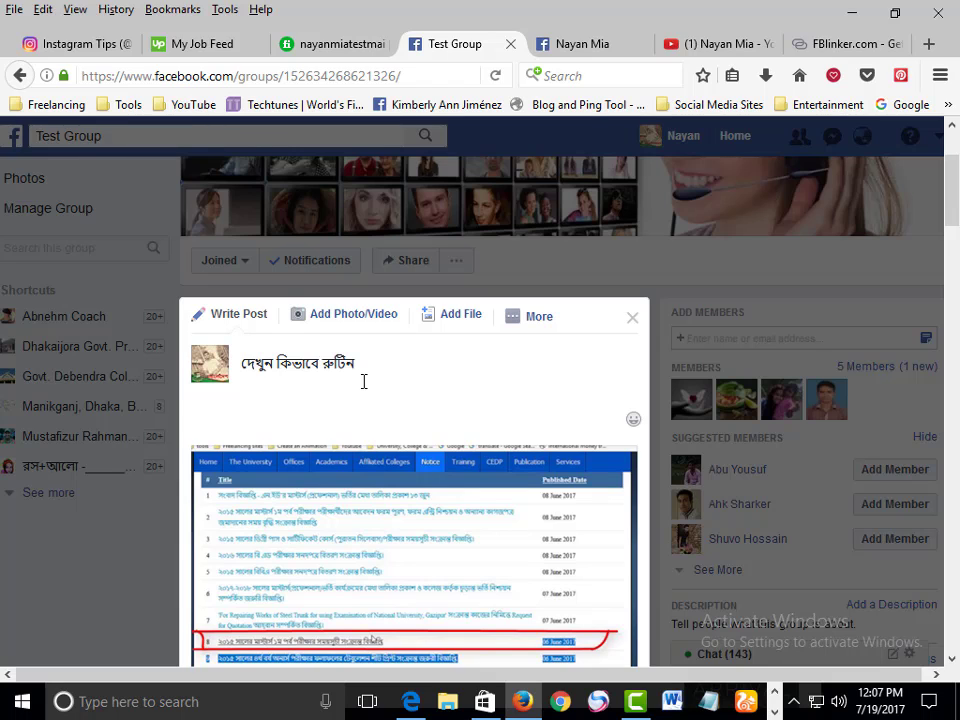
scroll(364, 382, down, 1)
triple_click(398, 257)
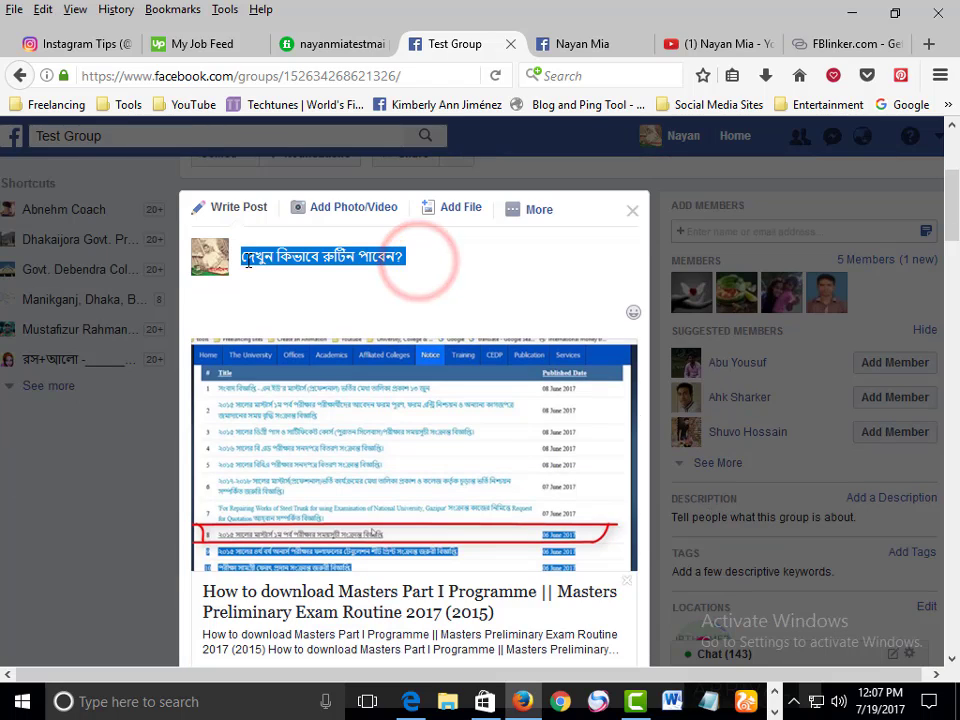
click(257, 261)
scroll(568, 416, down, 3)
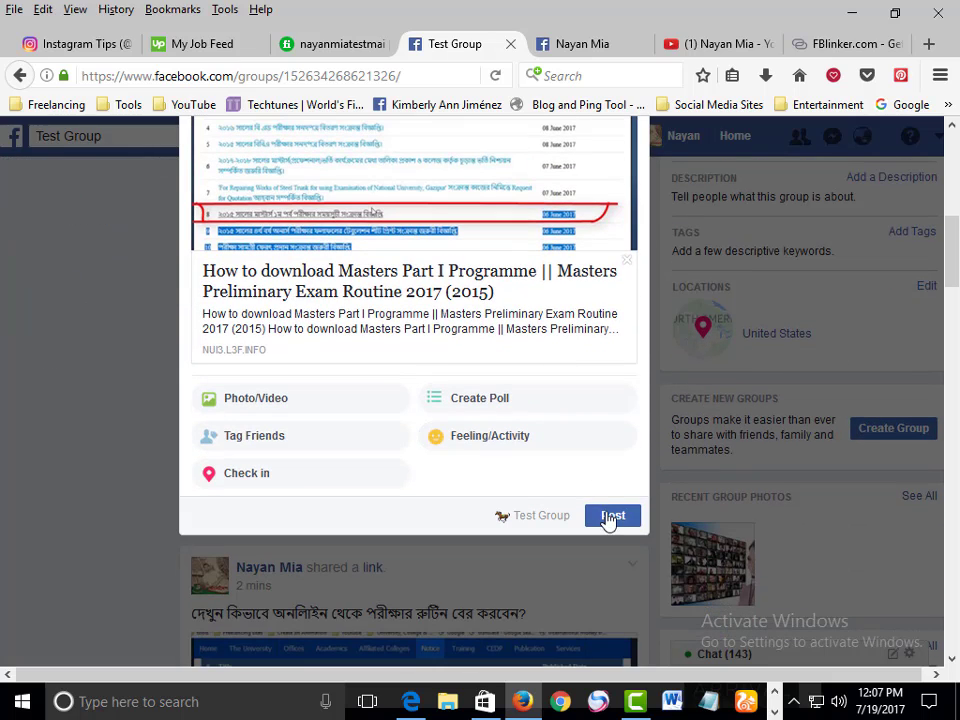
click(609, 526)
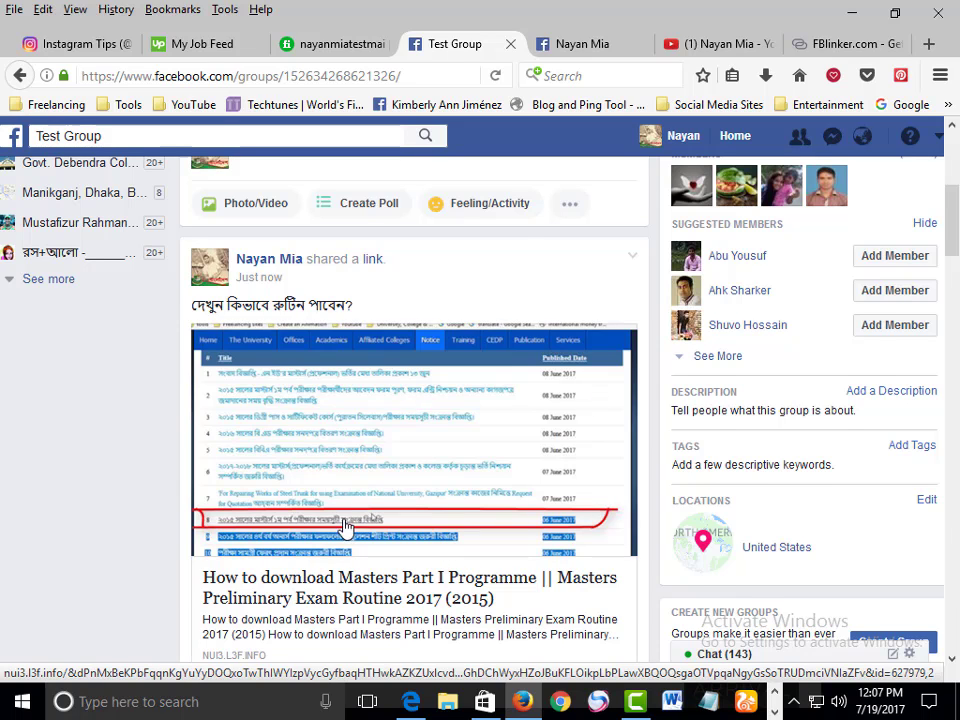
Review the newly published Test Group post, and look at the sample preview and share option on FBlinker
scroll(449, 204, down, 2)
scroll(403, 454, up, 2)
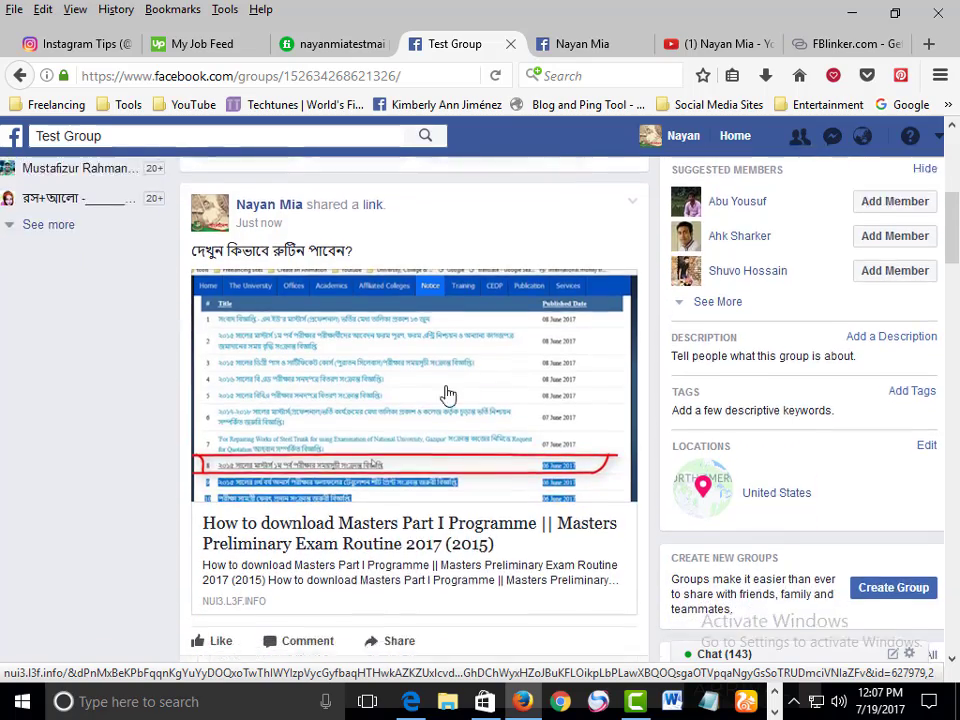
scroll(448, 394, down, 2)
click(842, 44)
scroll(429, 530, down, 3)
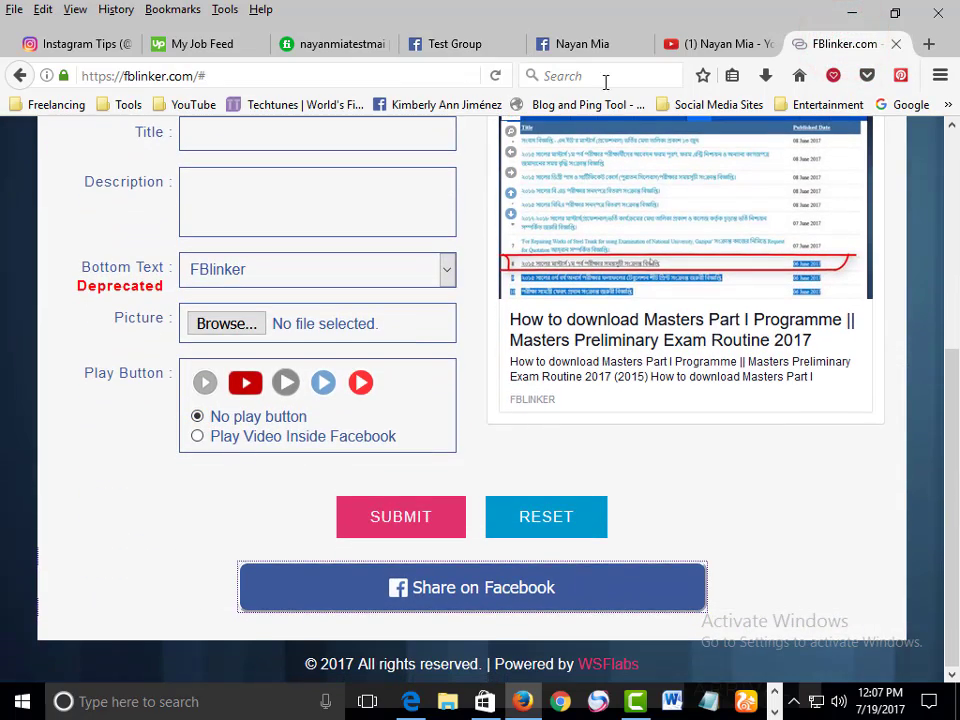
Open the new Test Group post's link to check the YouTube video it leads to, and pause playback
click(470, 45)
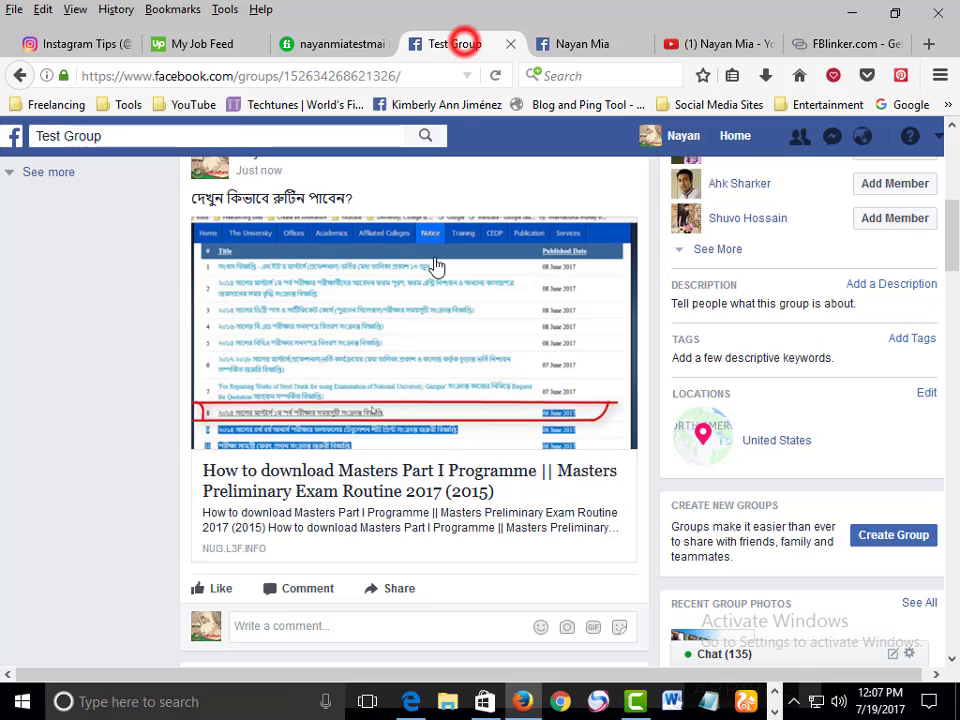
click(365, 392)
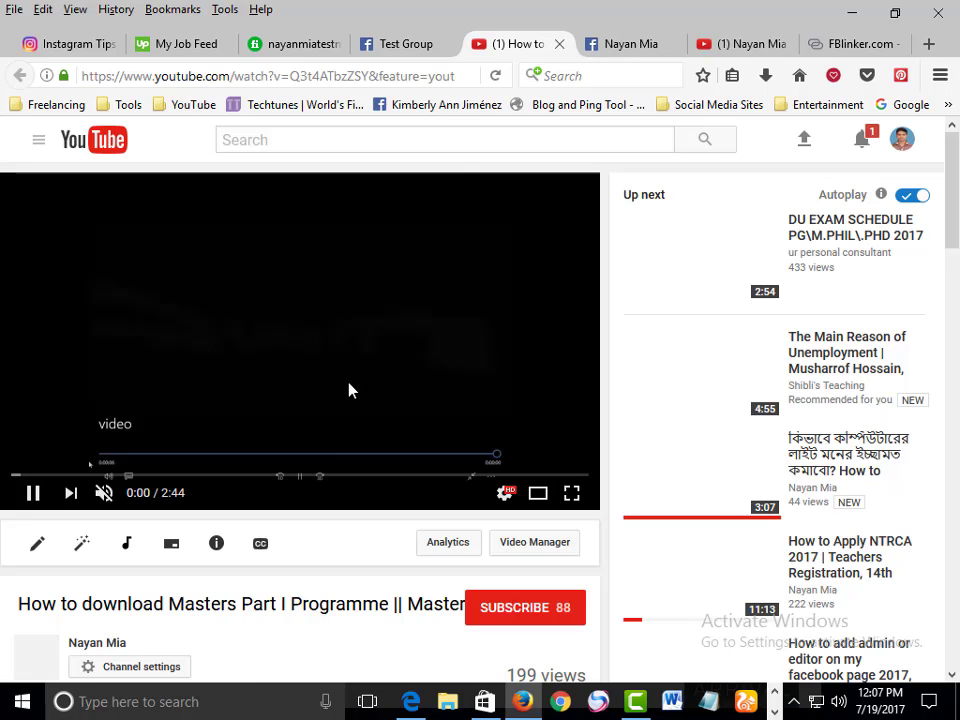
click(386, 360)
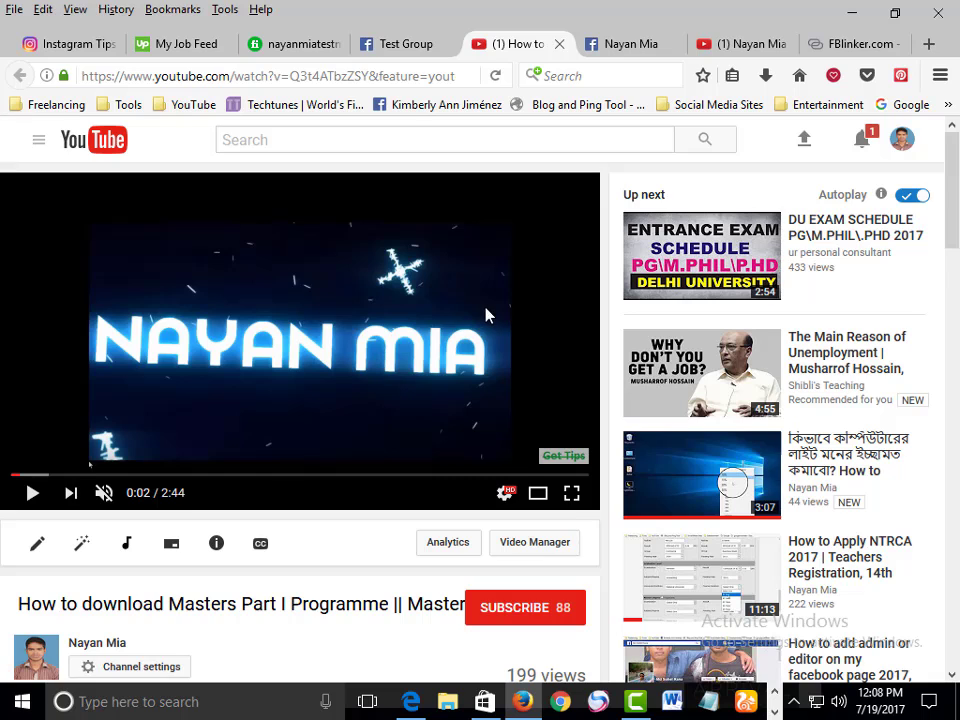
scroll(486, 315, down, 2)
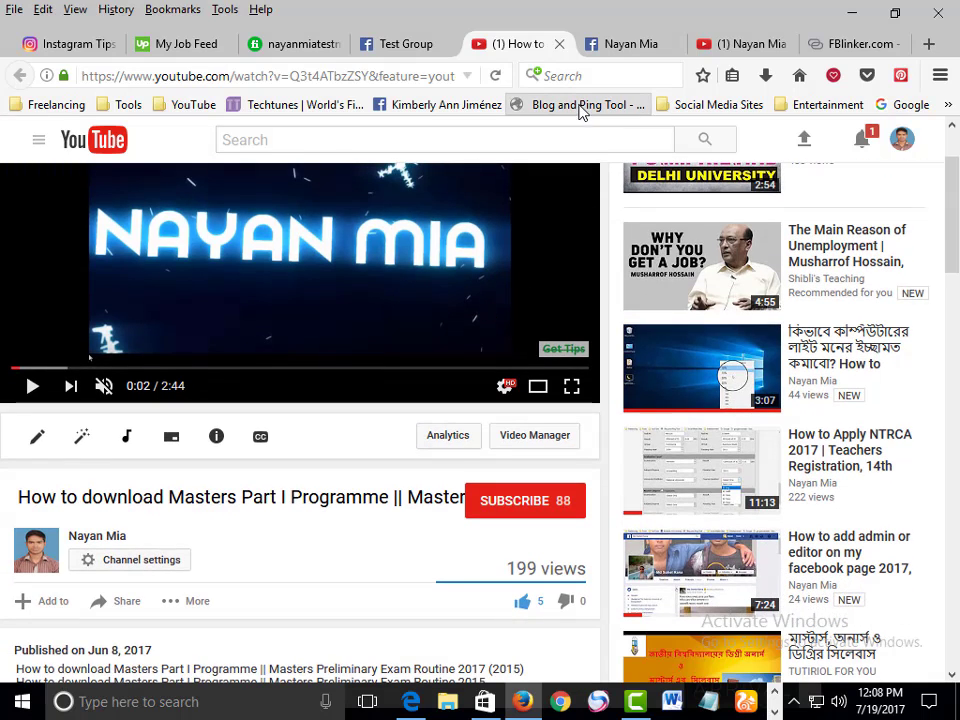
Compare the Test Group post with the YouTube video it opened, and return to the FBlinker page
click(404, 43)
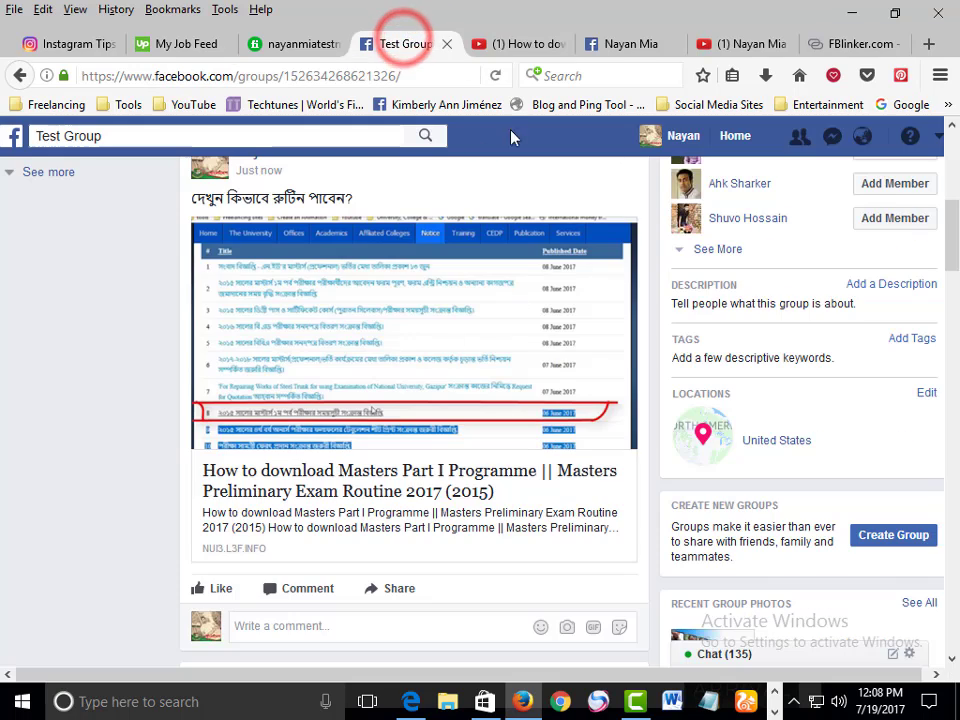
click(514, 43)
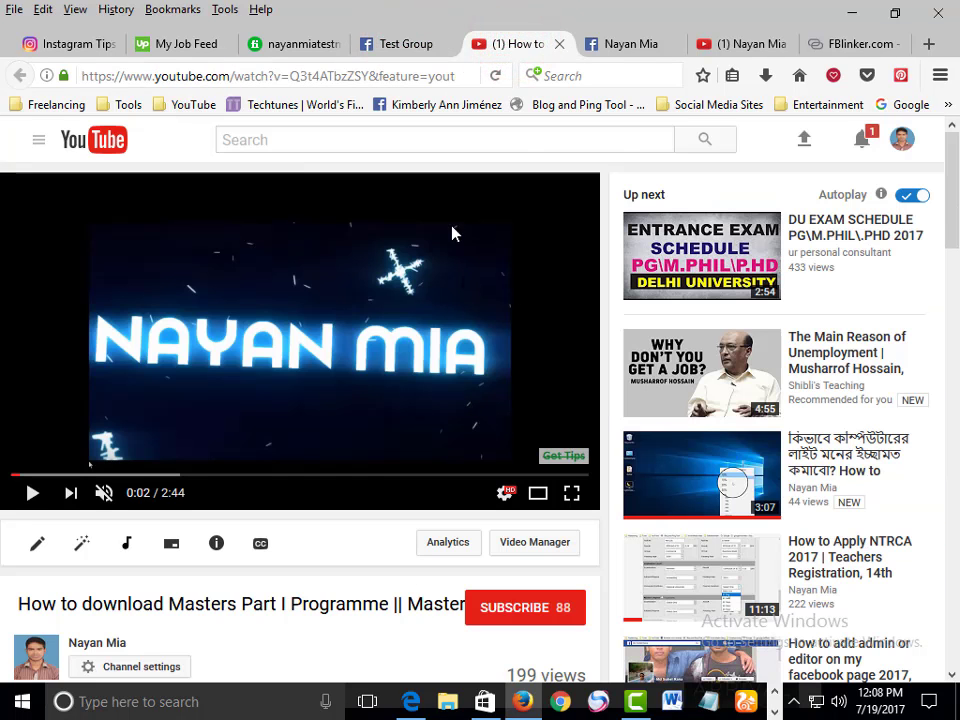
click(404, 43)
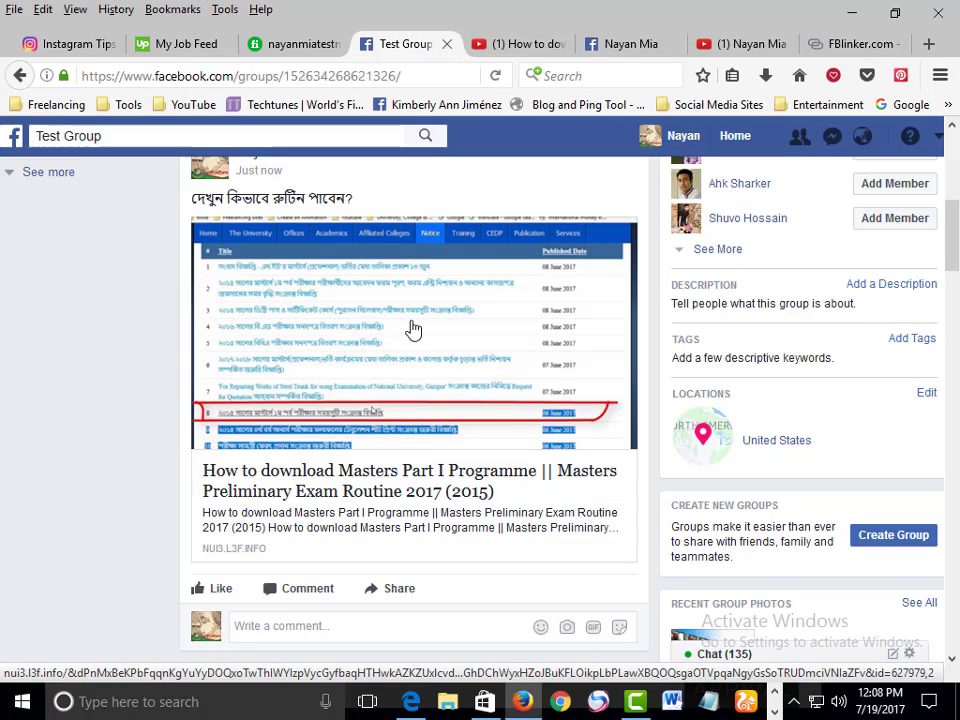
scroll(413, 330, up, 3)
scroll(426, 339, down, 3)
click(835, 45)
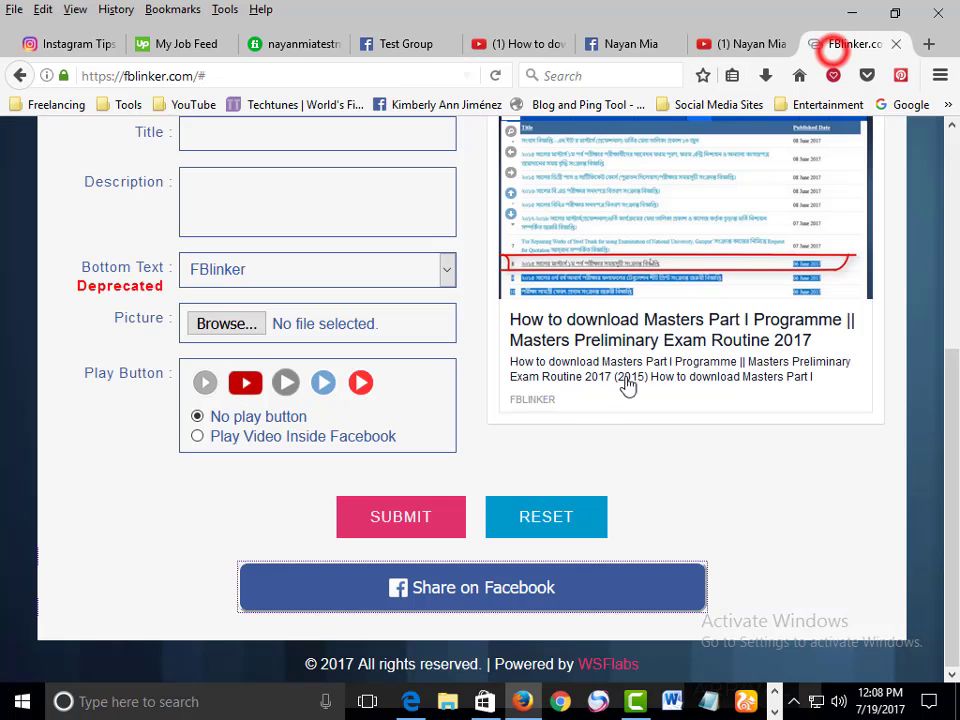
Check the Test Group post against its YouTube video again, and look over the link form and play button options on FBlinker
click(416, 44)
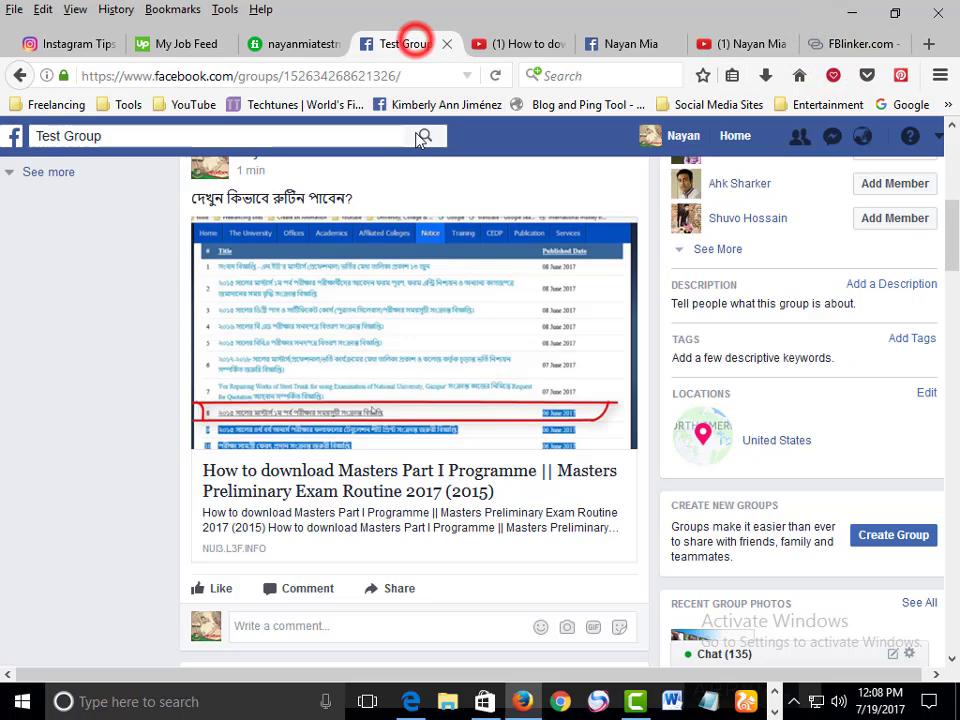
click(510, 44)
click(405, 44)
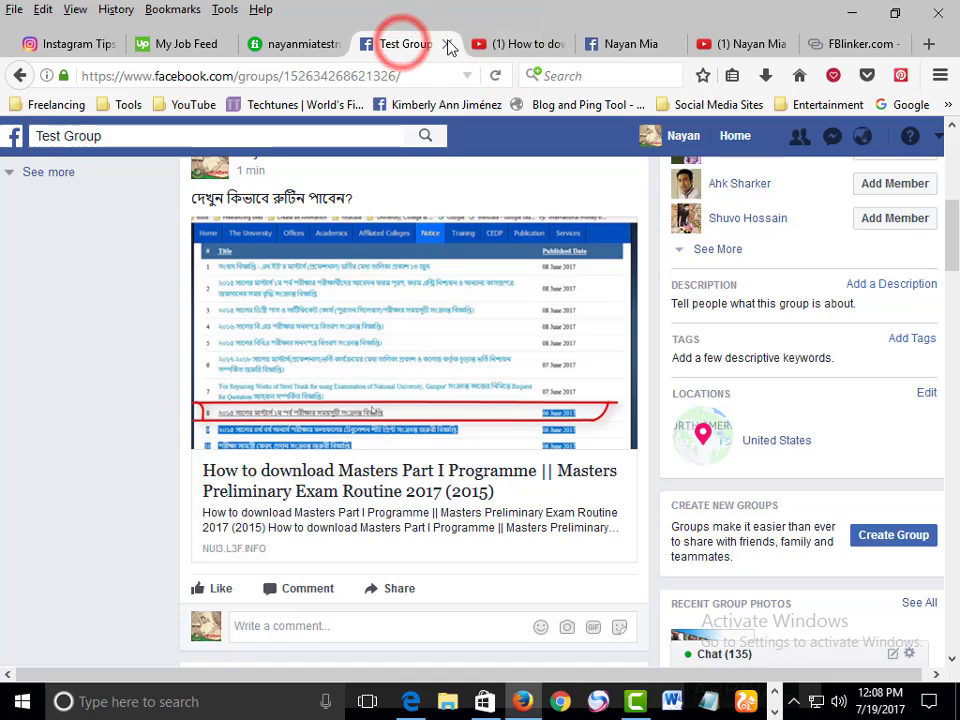
click(500, 44)
click(410, 42)
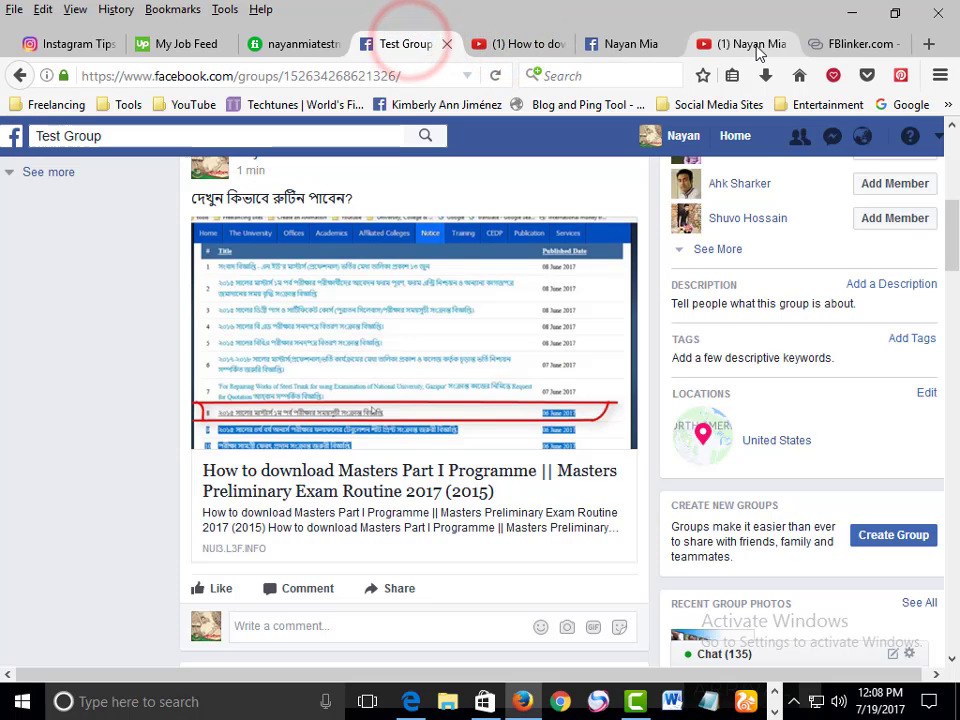
click(852, 44)
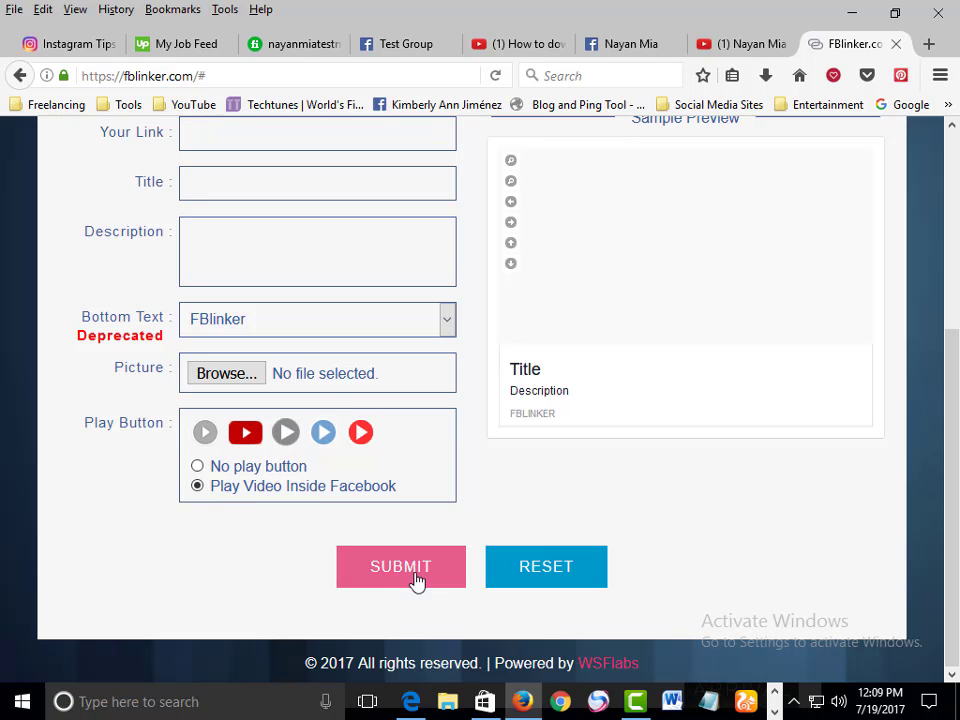
scroll(692, 251, up, 4)
Examine the large-thumbnail post captioned "How to download masters part I Programme" on the Facebook profile timeline
click(611, 43)
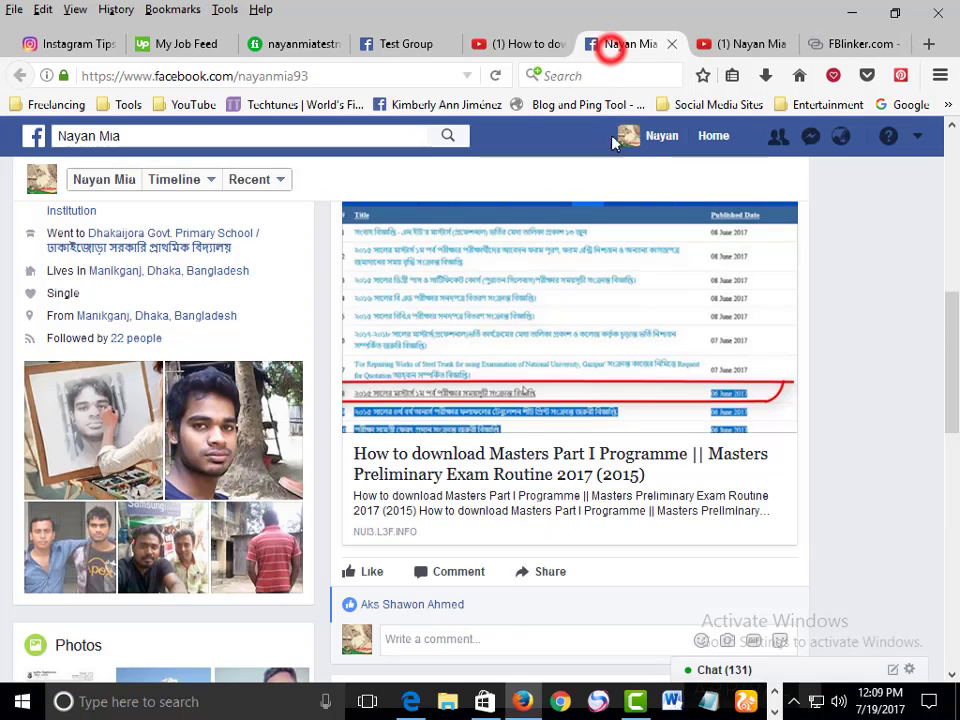
scroll(556, 382, down, 2)
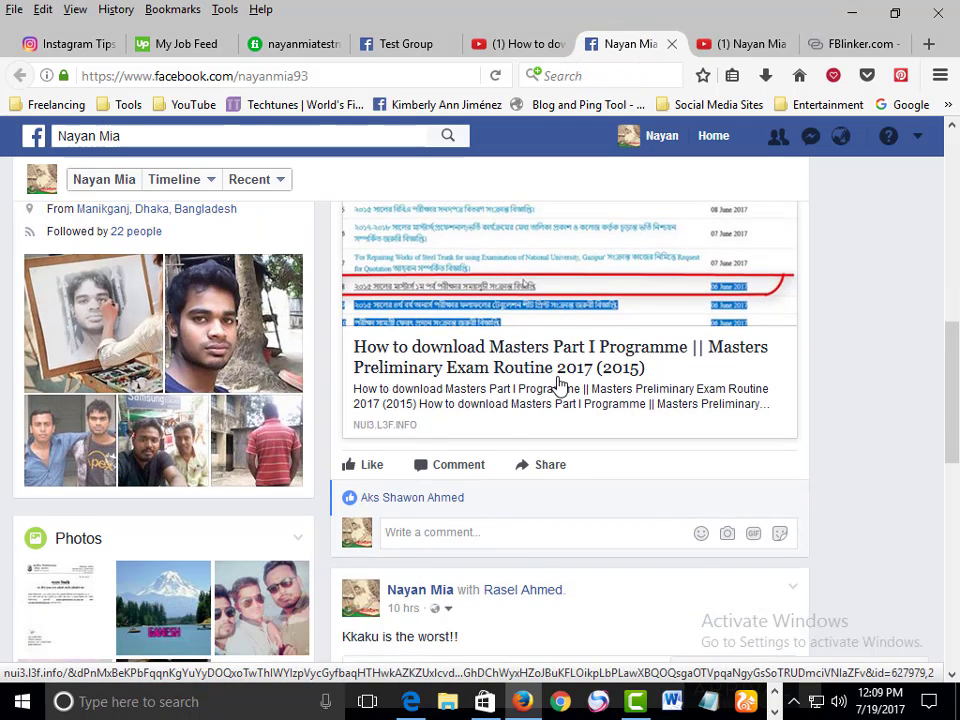
scroll(560, 385, up, 4)
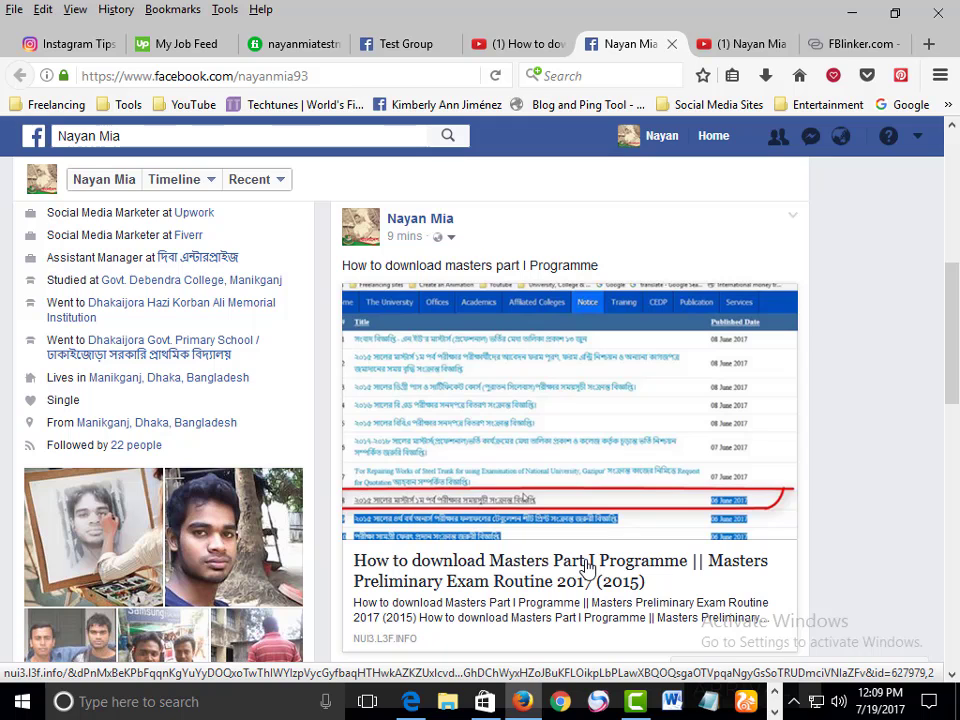
scroll(567, 403, down, 2)
scroll(567, 403, down, 1)
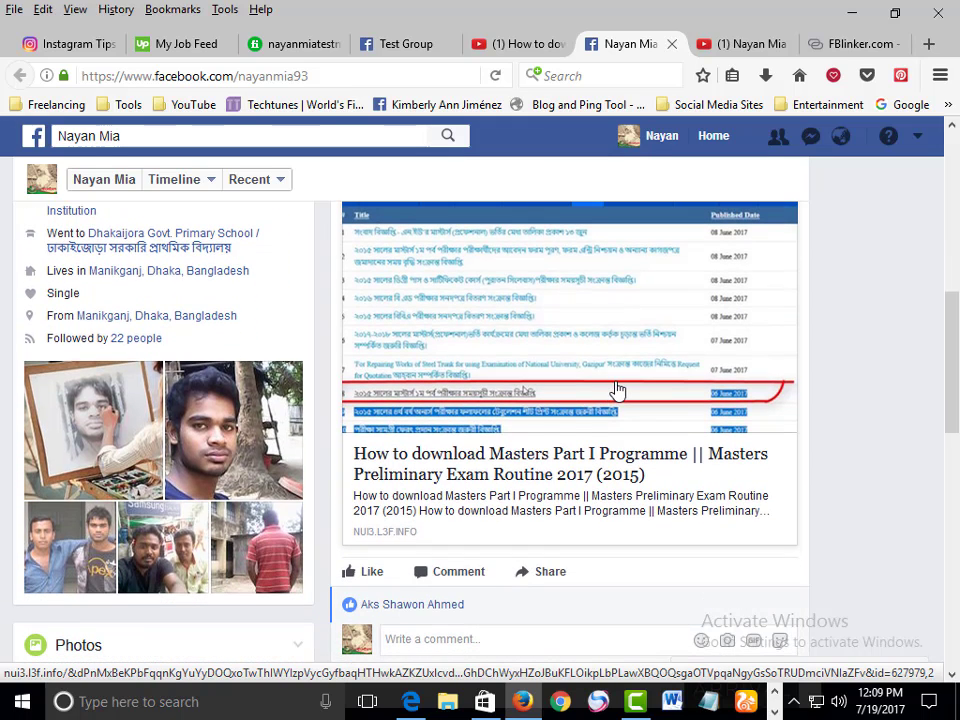
scroll(617, 390, up, 2)
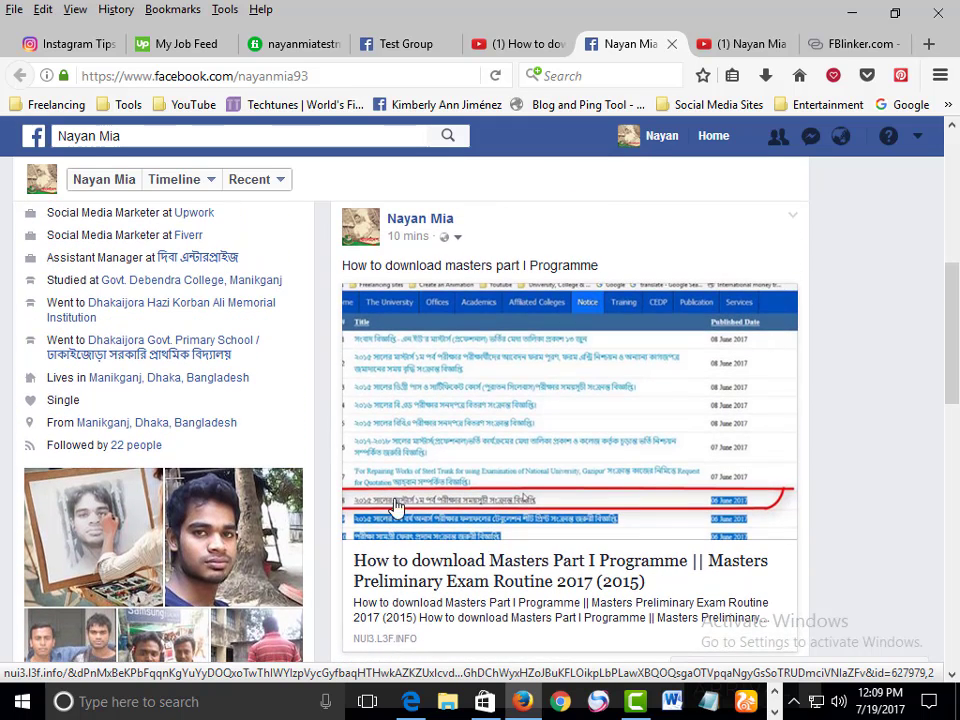
scroll(521, 379, down, 5)
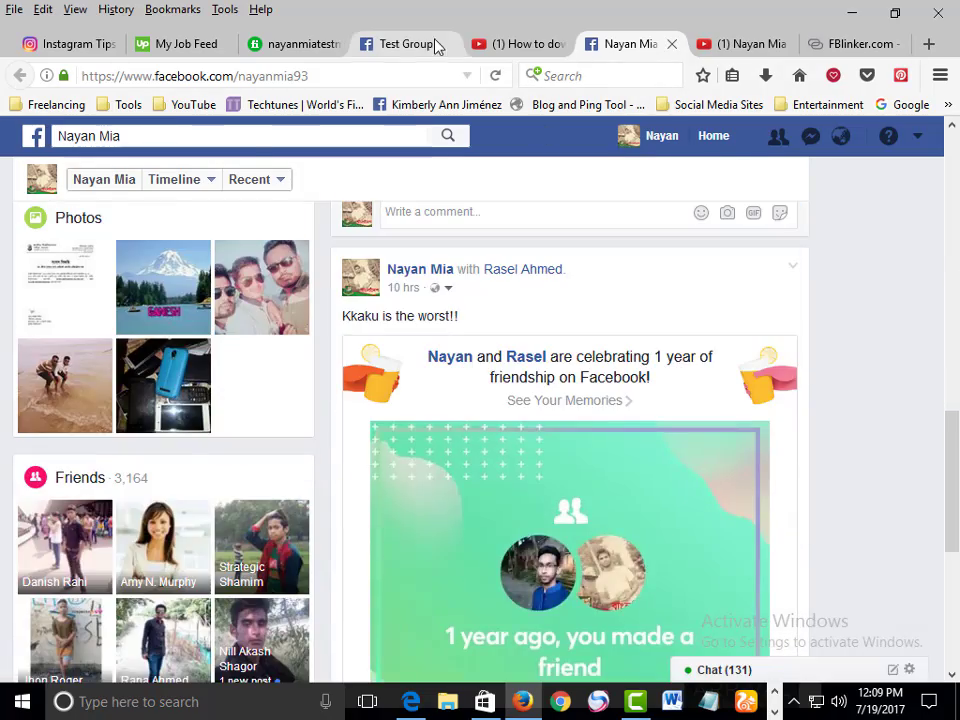
Compare the large-thumbnail FBlinker posts in Test Group with the older posts that share plain YouTube links
click(435, 44)
scroll(482, 407, up, 3)
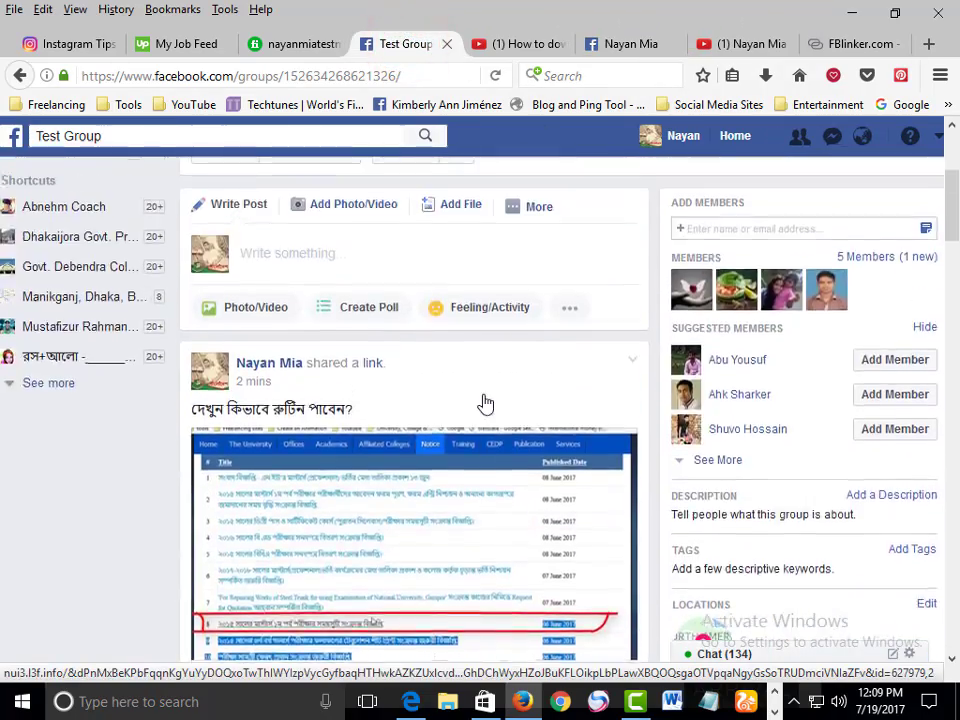
scroll(485, 403, down, 2)
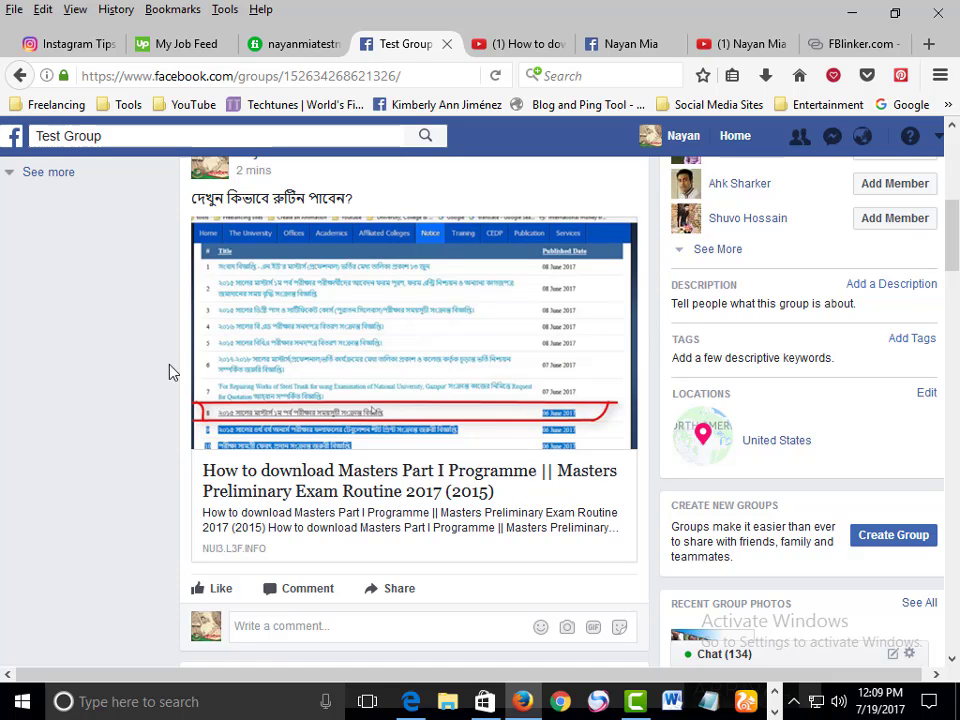
scroll(540, 386, down, 2)
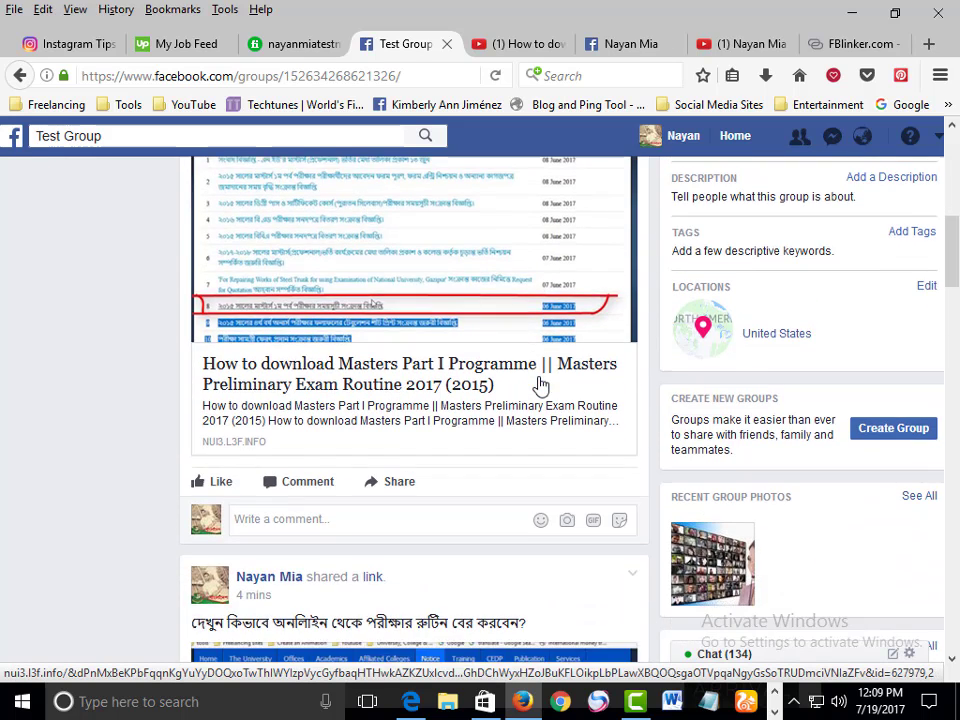
scroll(540, 383, up, 2)
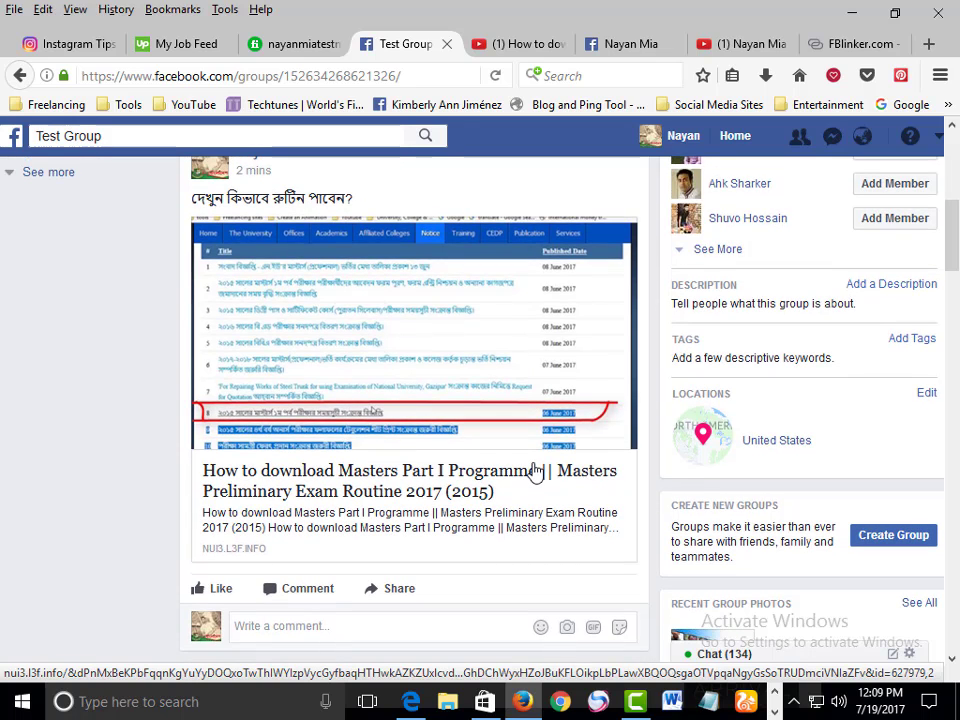
scroll(538, 466, down, 20)
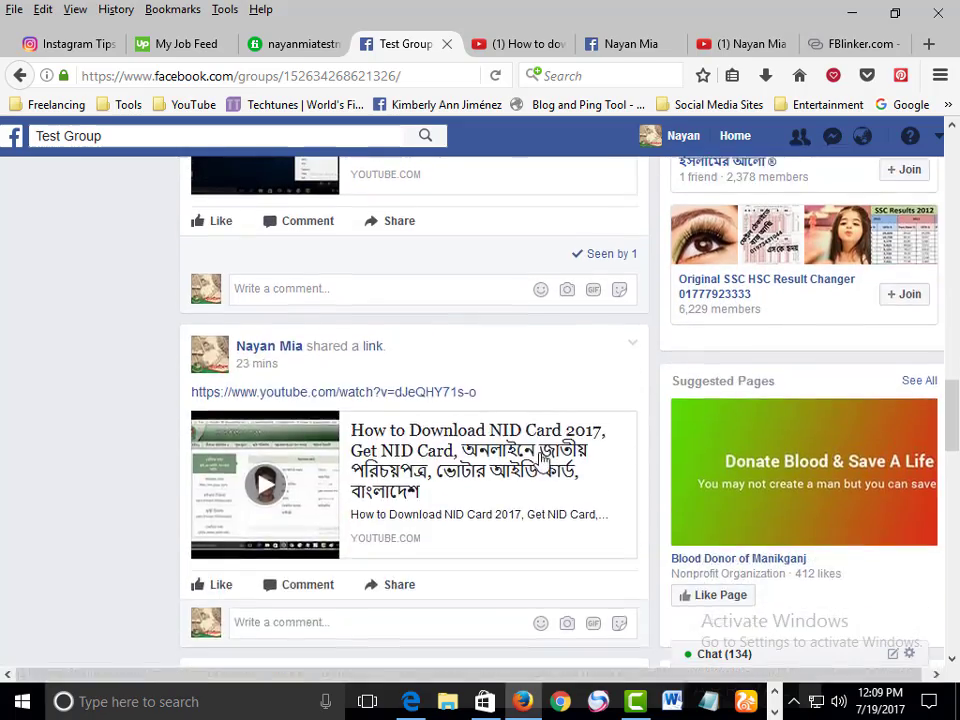
scroll(345, 276, up, 4)
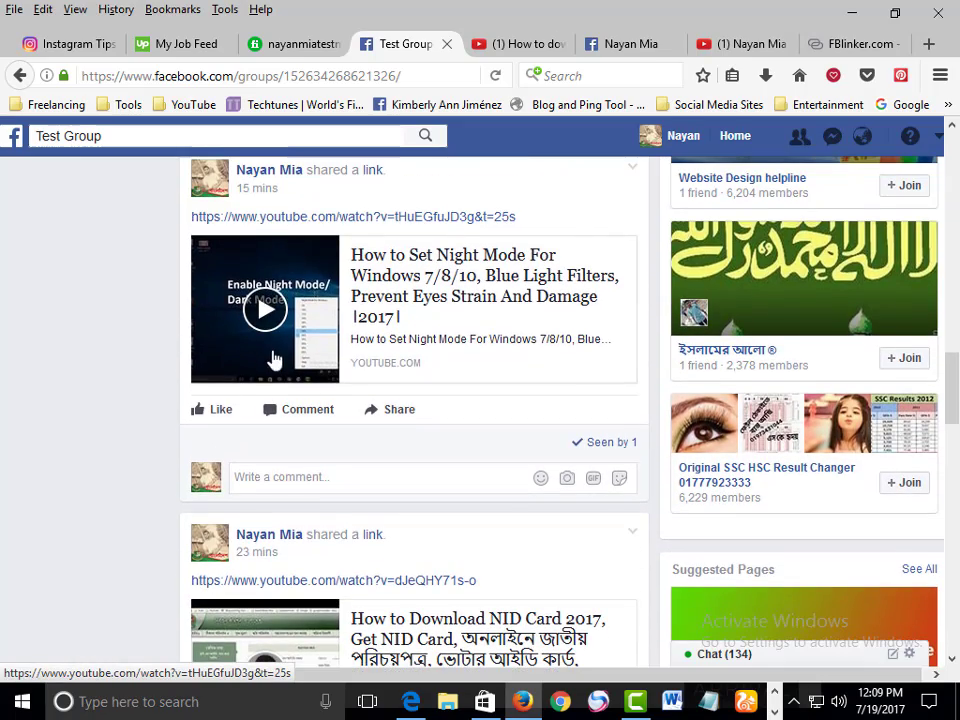
scroll(313, 365, down, 10)
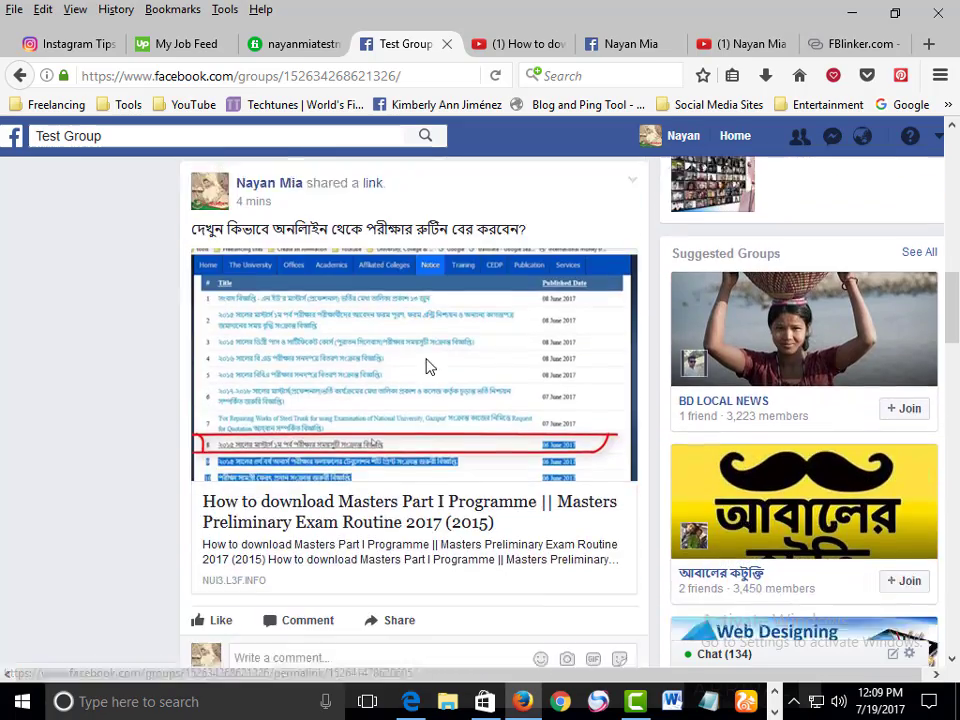
scroll(460, 340, up, 6)
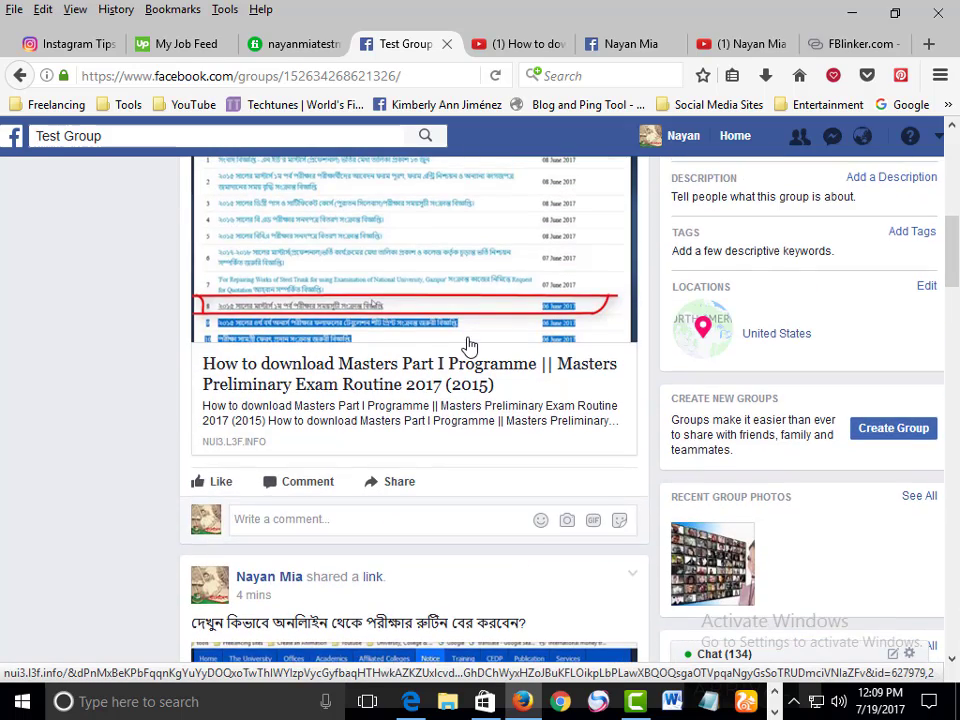
scroll(469, 345, up, 1)
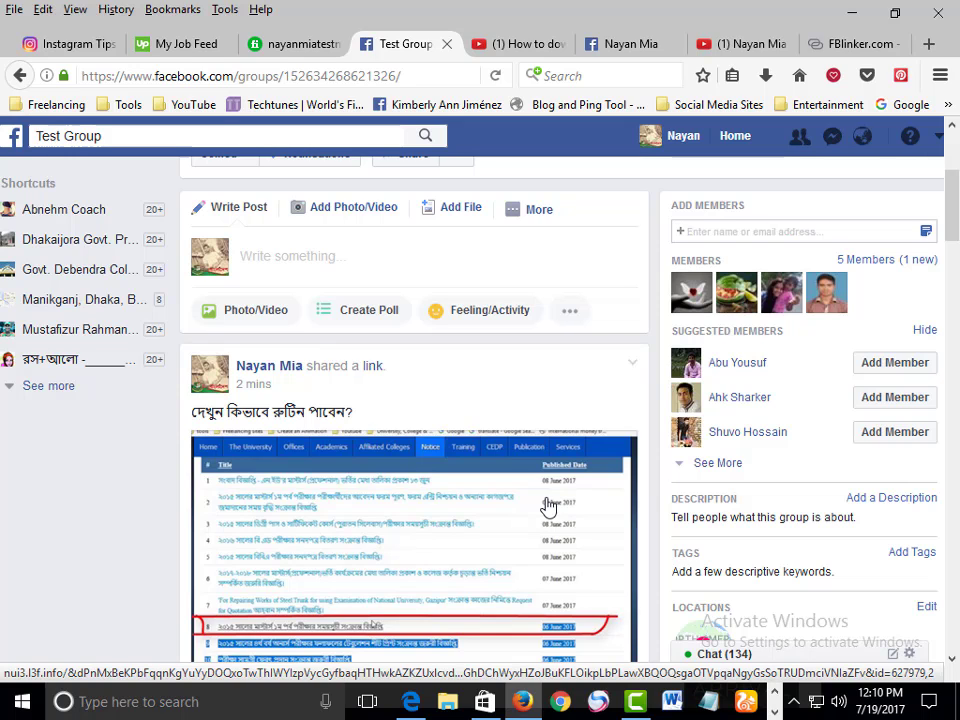
Browse the uploaded videos on the YouTube channel and look over their thumbnails, briefly checking back with Test Group
click(741, 44)
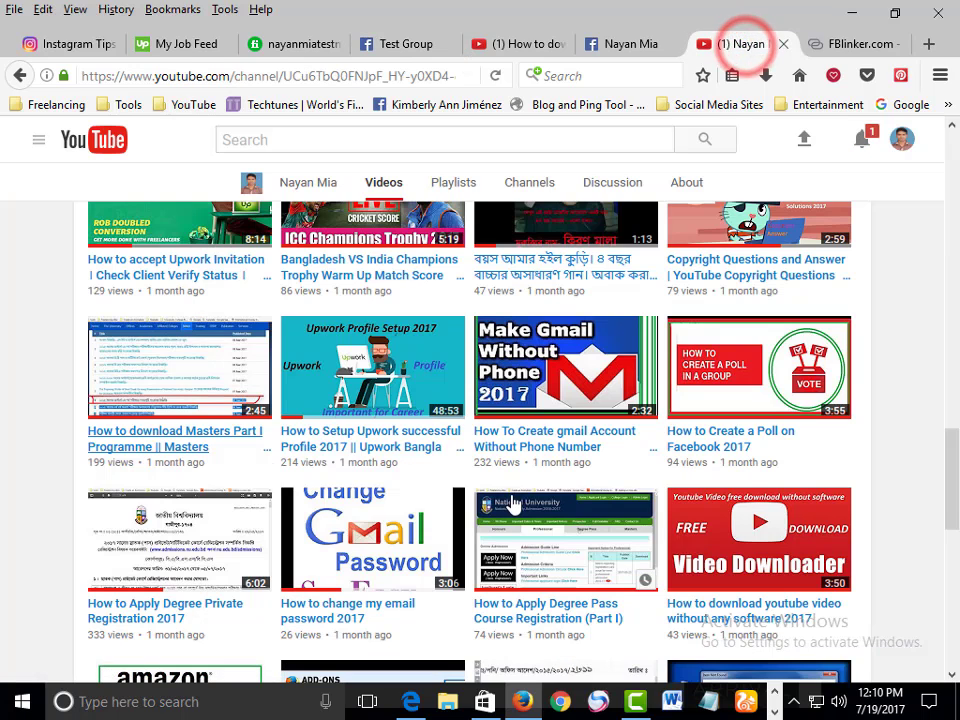
scroll(510, 505, up, 5)
click(410, 44)
click(738, 44)
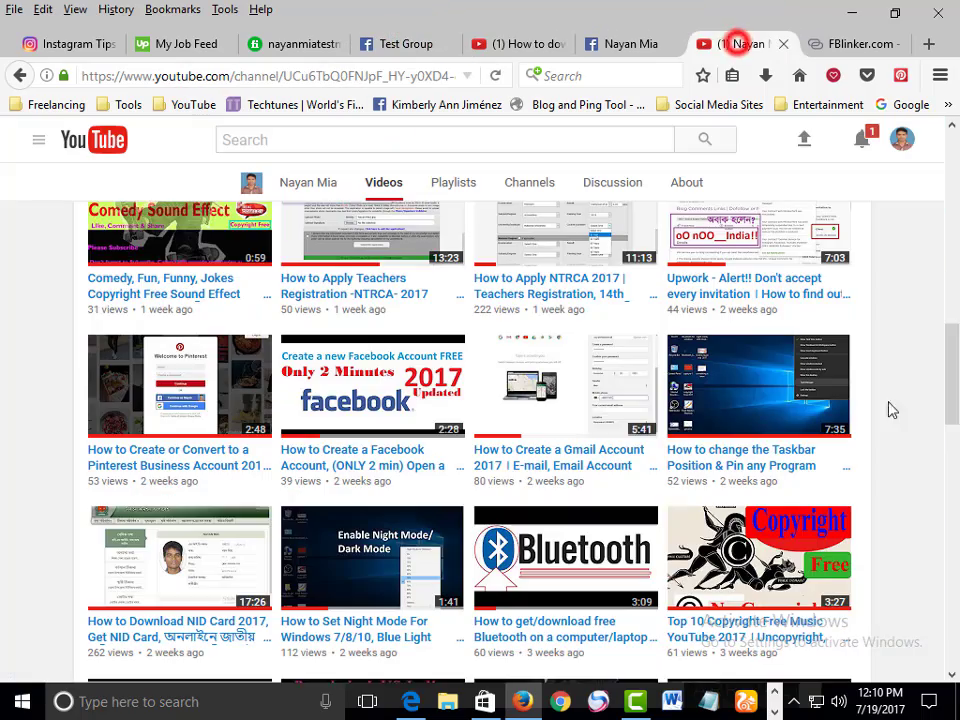
scroll(589, 407, down, 4)
scroll(600, 415, down, 3)
scroll(633, 340, up, 4)
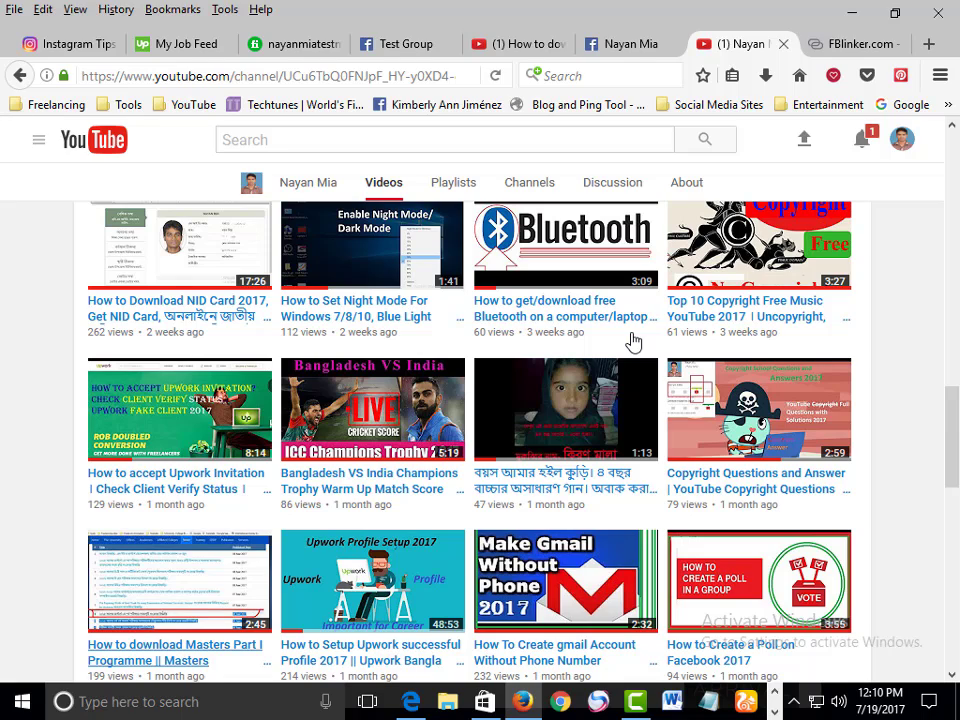
scroll(493, 425, down, 7)
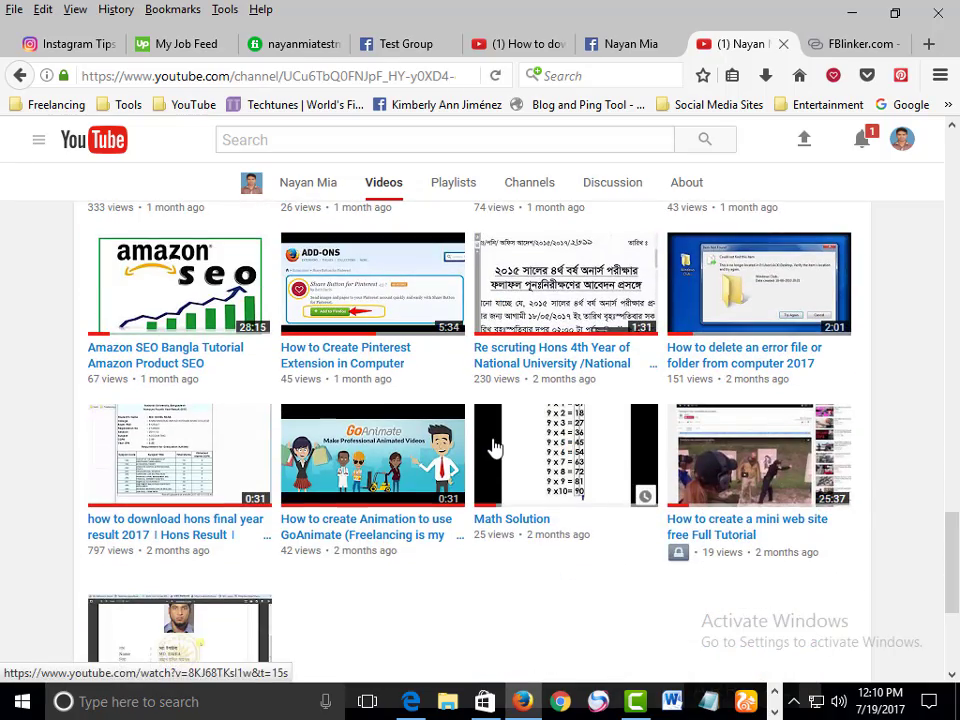
scroll(493, 448, up, 15)
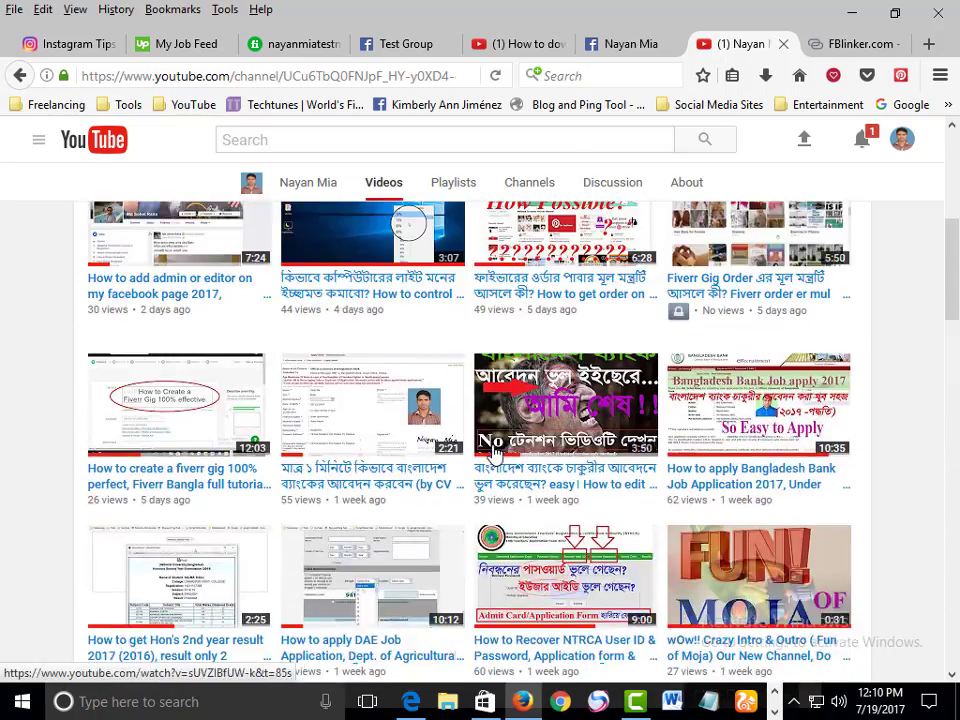
scroll(491, 452, up, 3)
scroll(505, 440, down, 5)
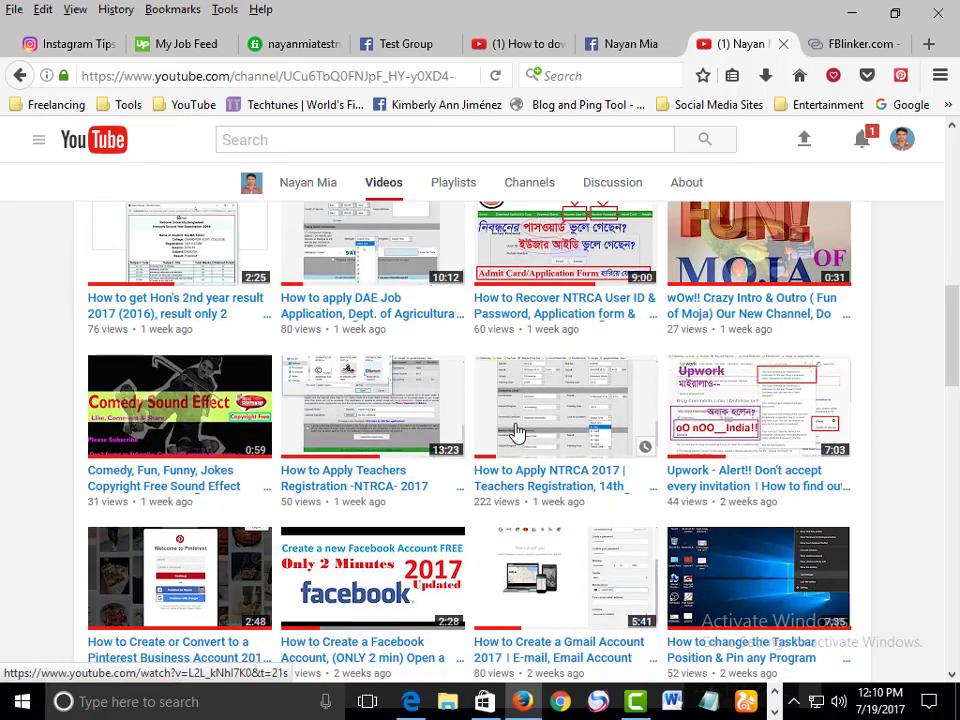
scroll(516, 432, down, 10)
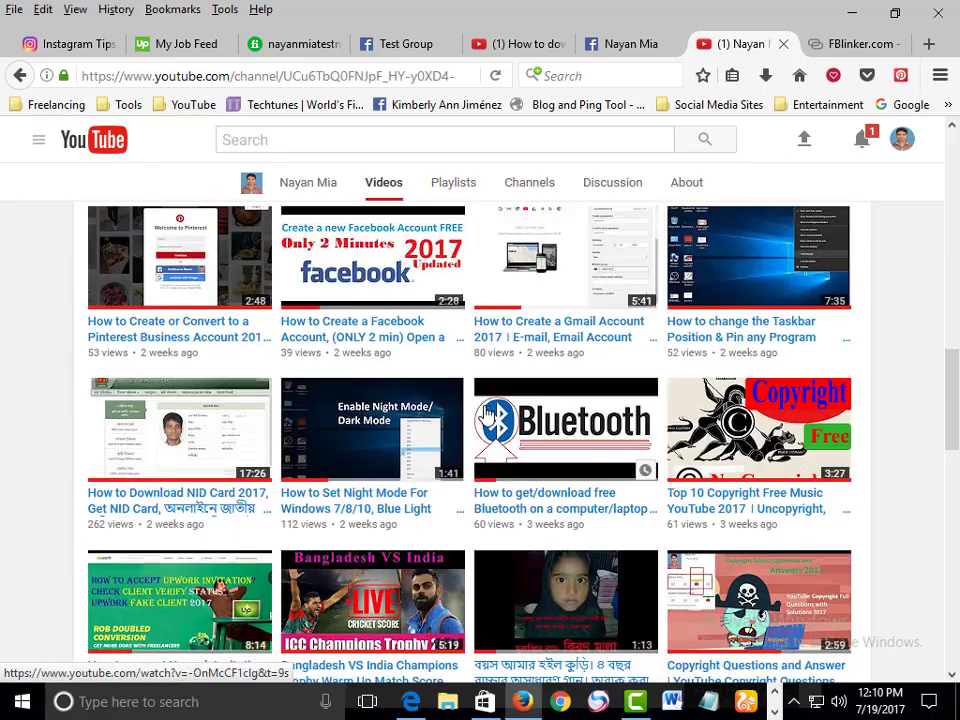
scroll(490, 418, up, 12)
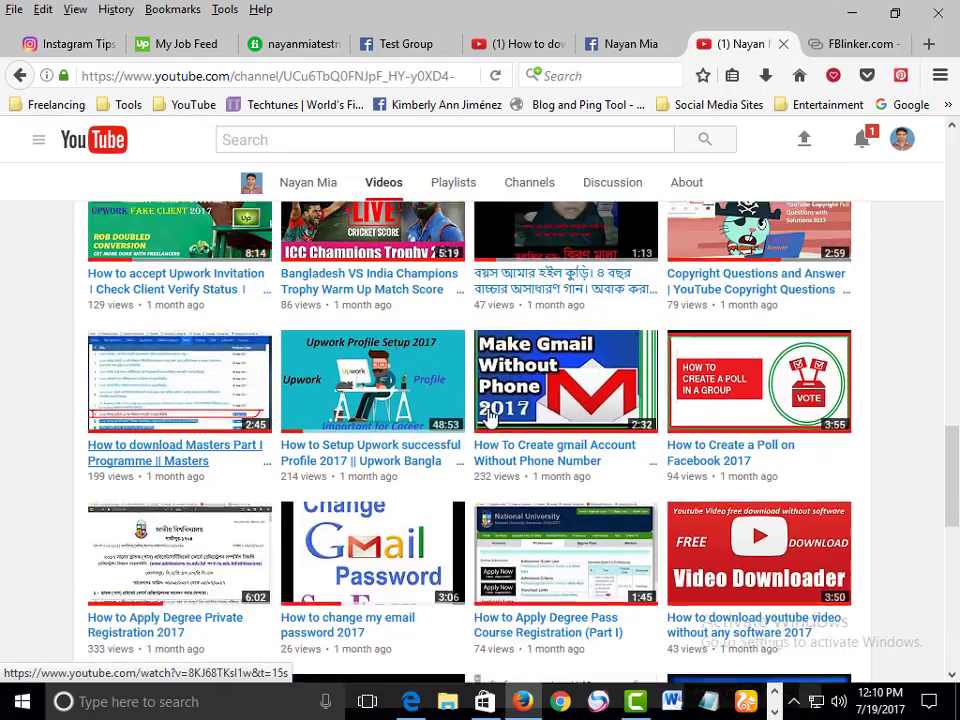